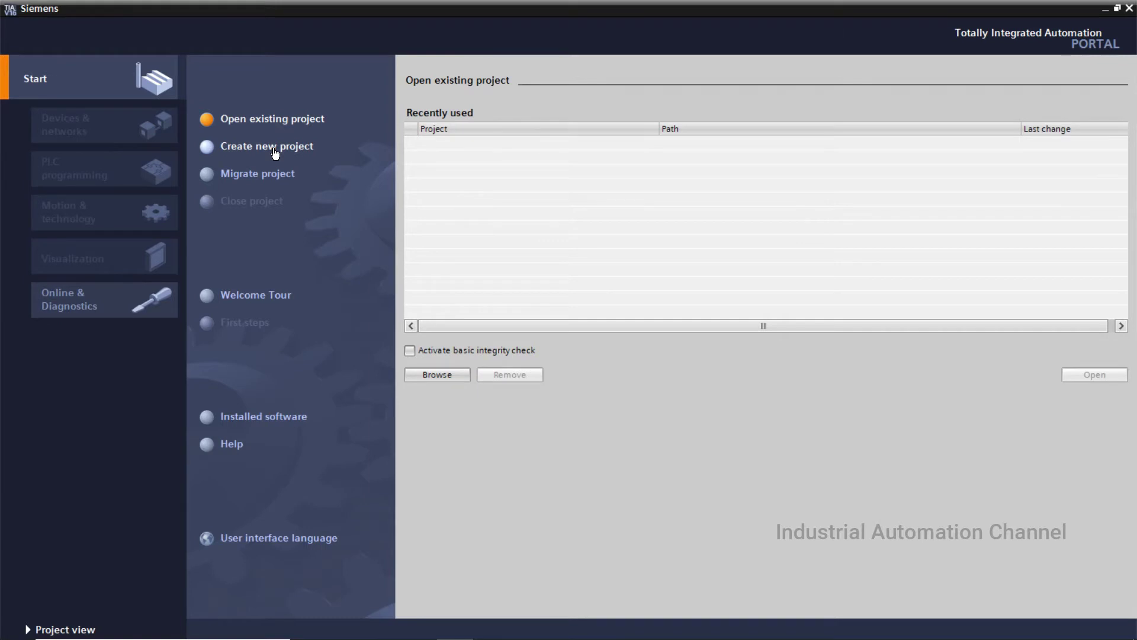
# - Create a new project named "1.Motor on.off"
pyautogui.click(274, 149)
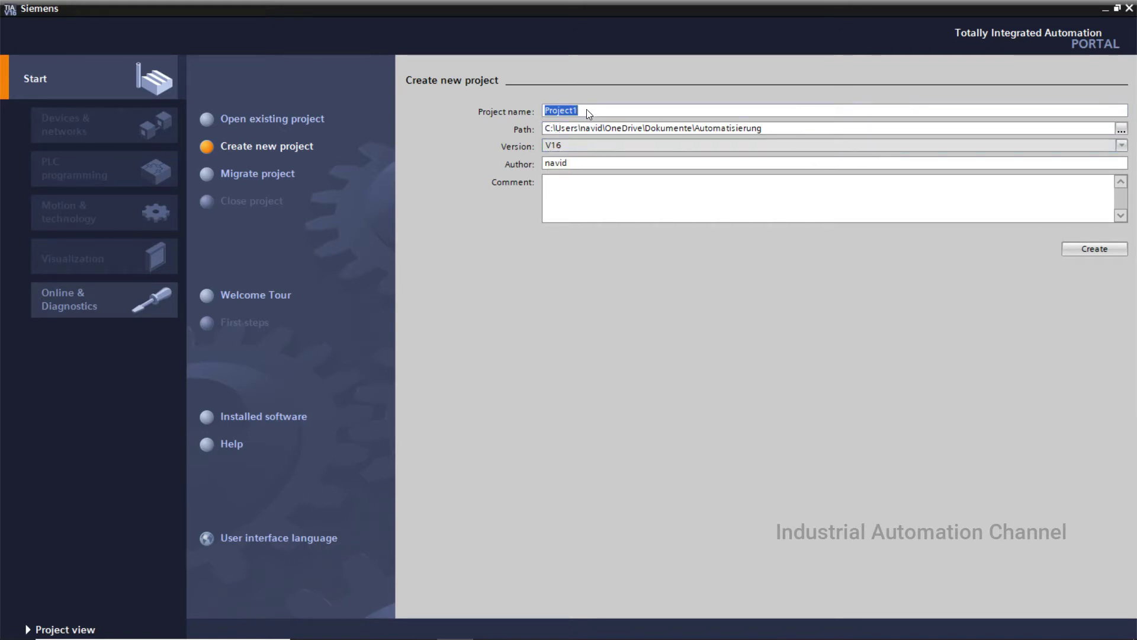
pyautogui.write('1.Motor')
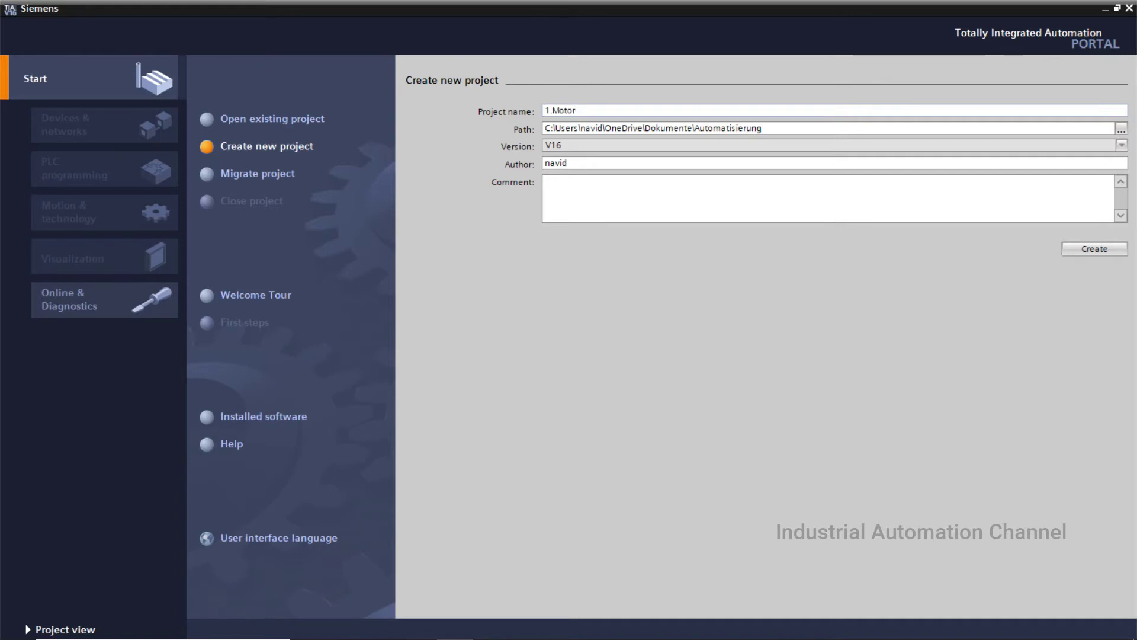
pyautogui.write(' on.off')
pyautogui.click(1078, 251)
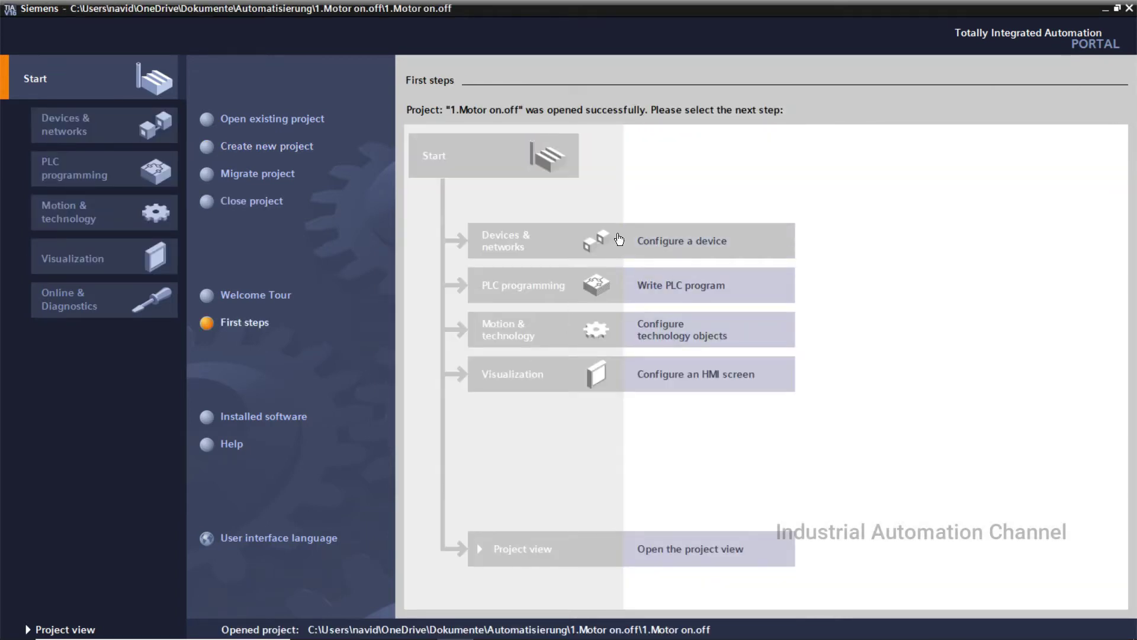
# - Open the form for adding a new device and review its controller, HMI and PC system categories
pyautogui.click(725, 243)
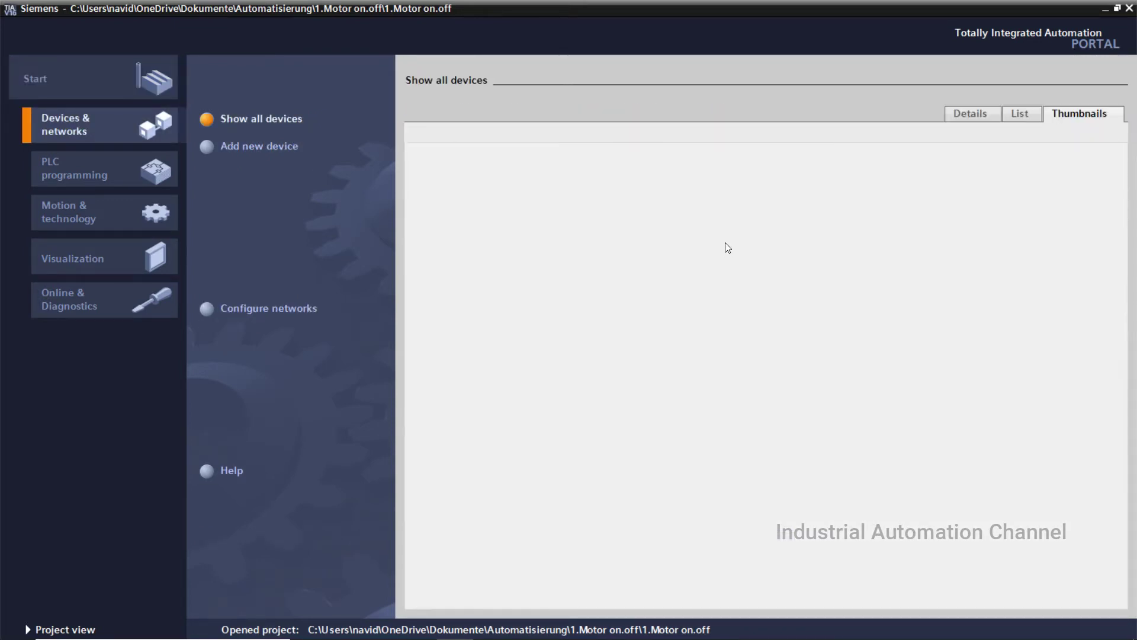
pyautogui.click(262, 155)
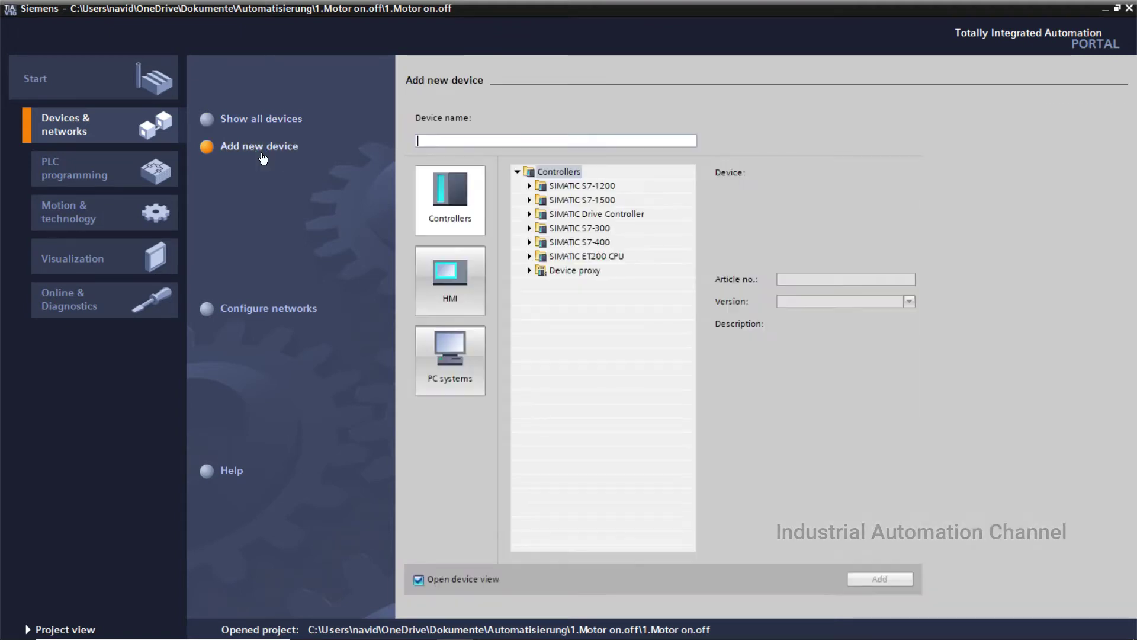
pyautogui.click(472, 206)
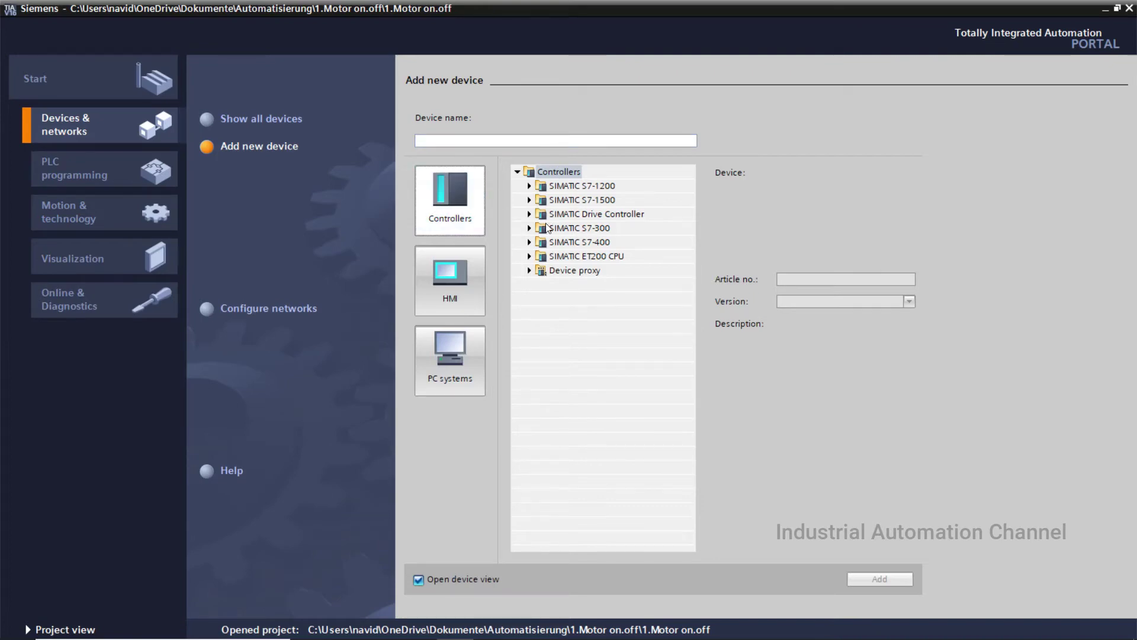
pyautogui.click(449, 288)
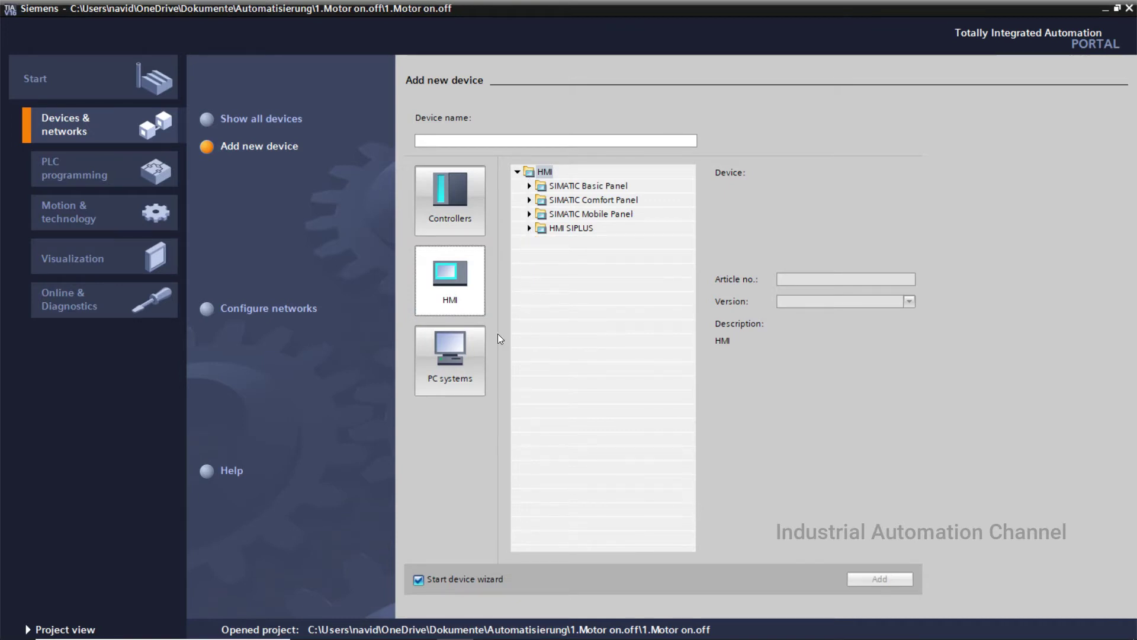
pyautogui.click(474, 352)
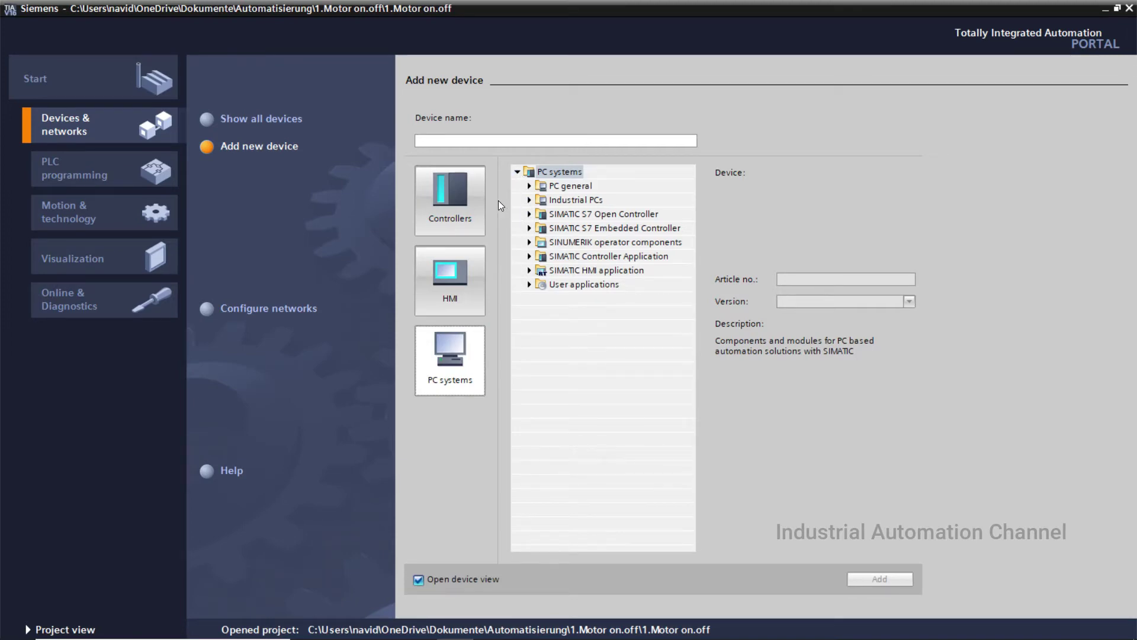
pyautogui.click(476, 202)
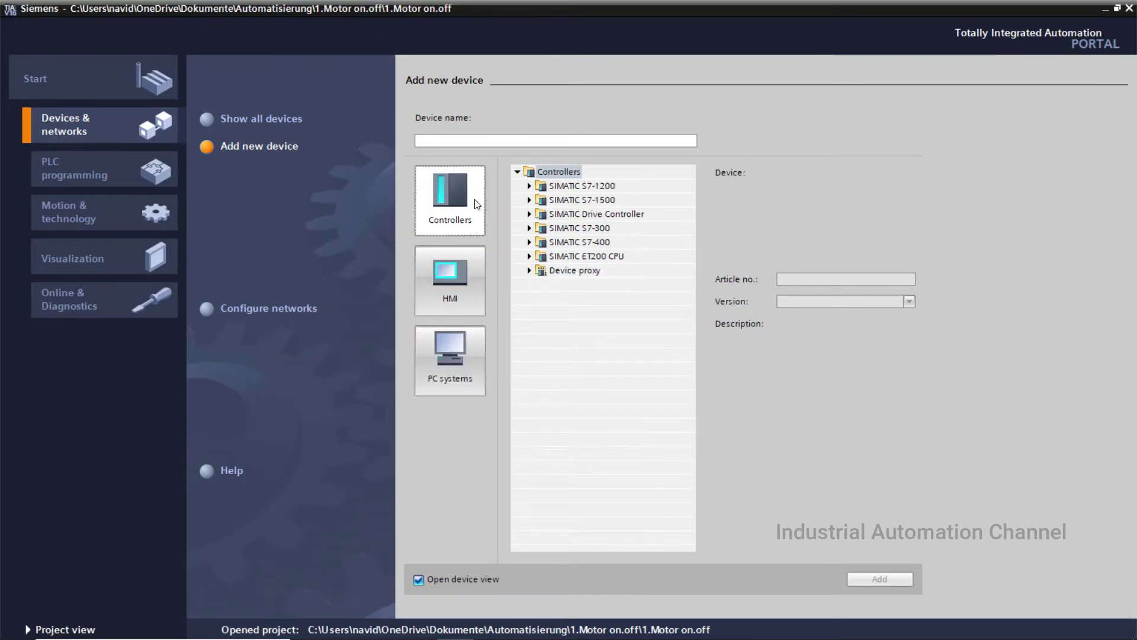
# - Add a SIMATIC S7-1200 controller, CPU 1212C DC/DC/Rly with article number 6ES7 212-1HE40-0XB0 and version V4.4
pyautogui.click(529, 186)
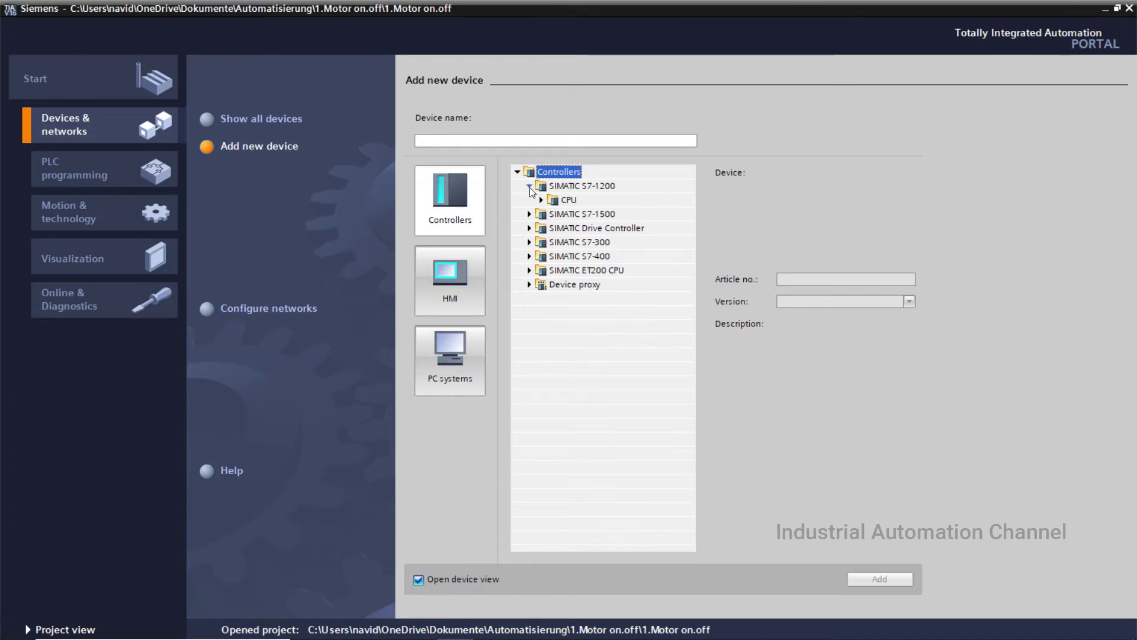
pyautogui.click(541, 200)
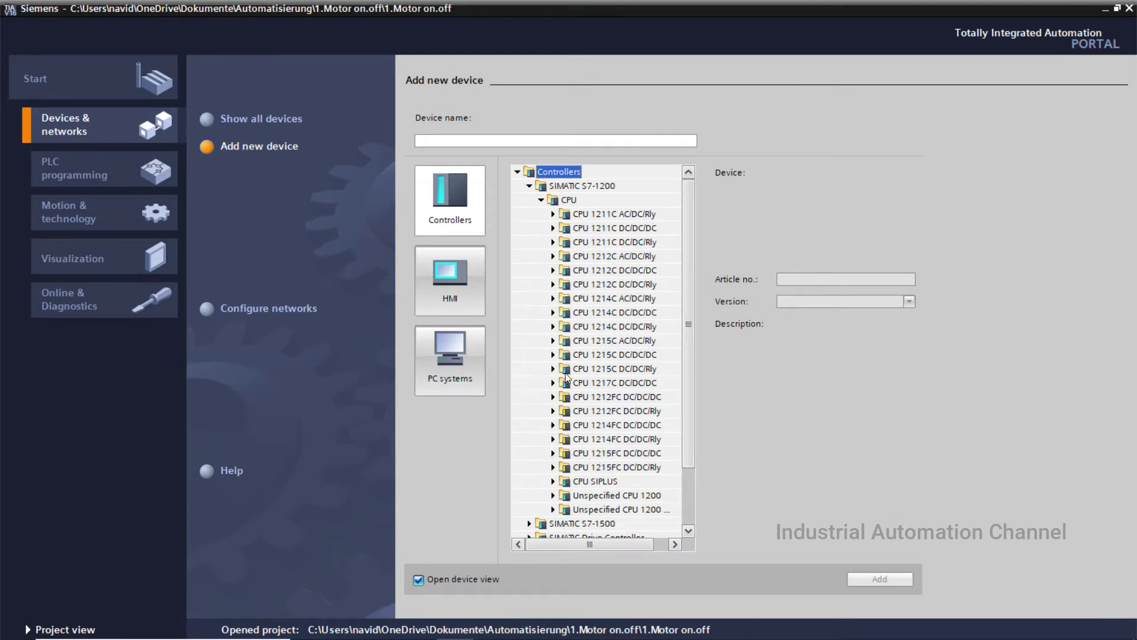
pyautogui.click(553, 285)
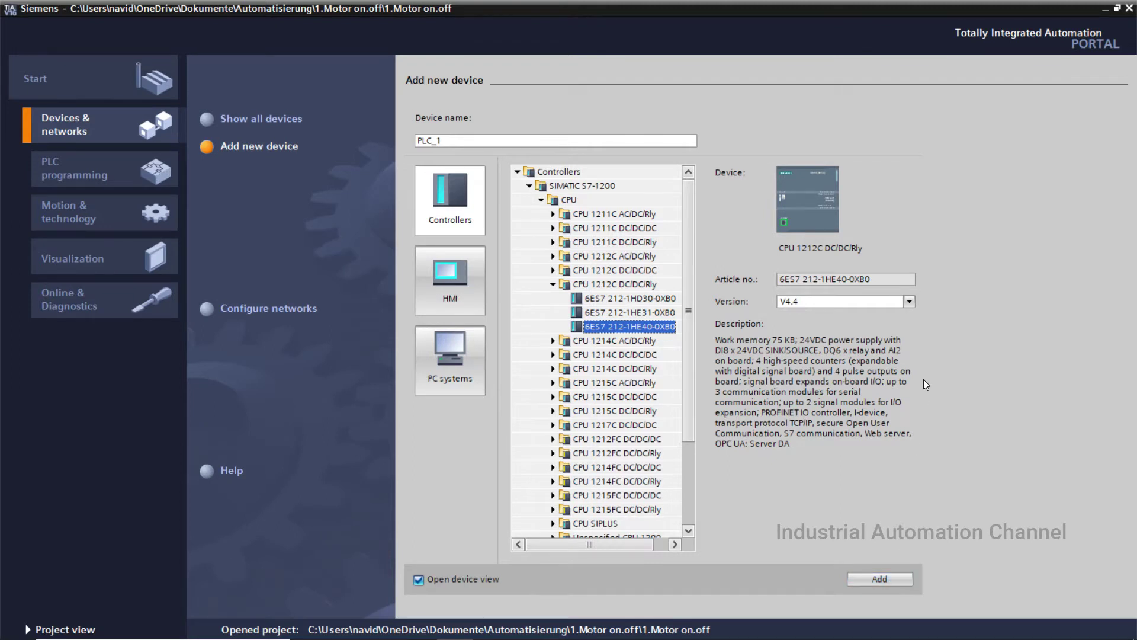
pyautogui.click(909, 303)
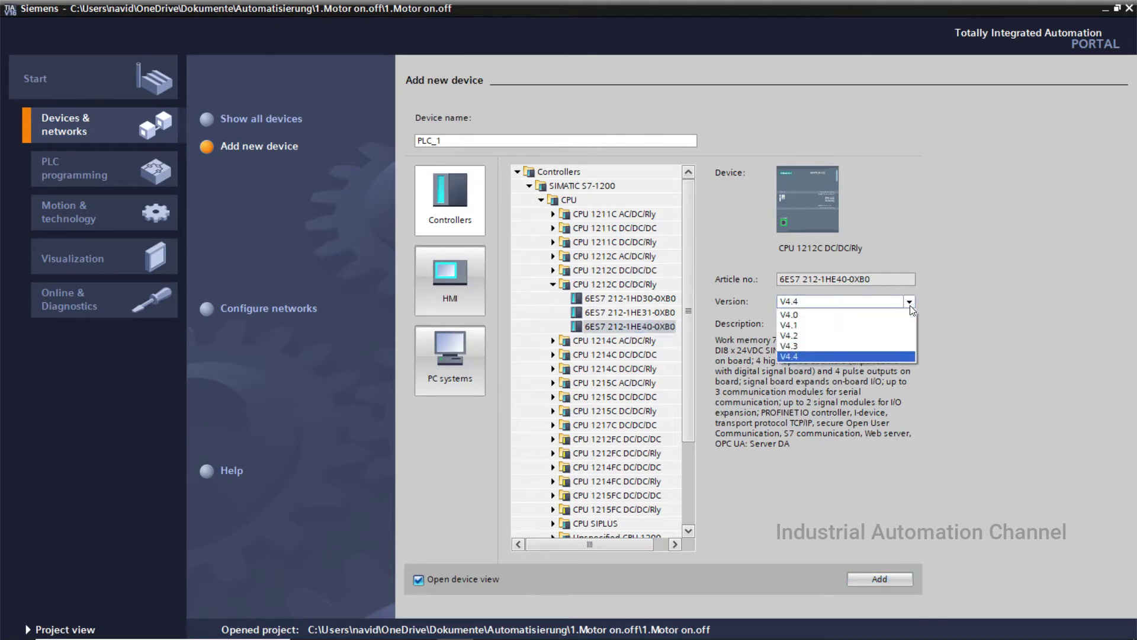
pyautogui.click(909, 303)
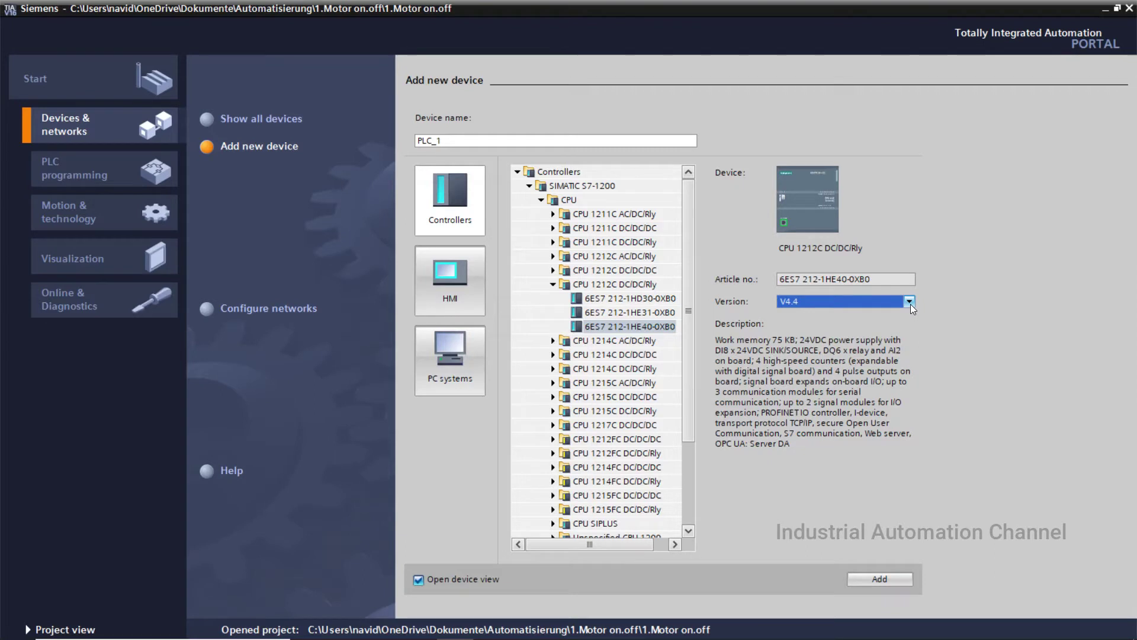
pyautogui.click(870, 576)
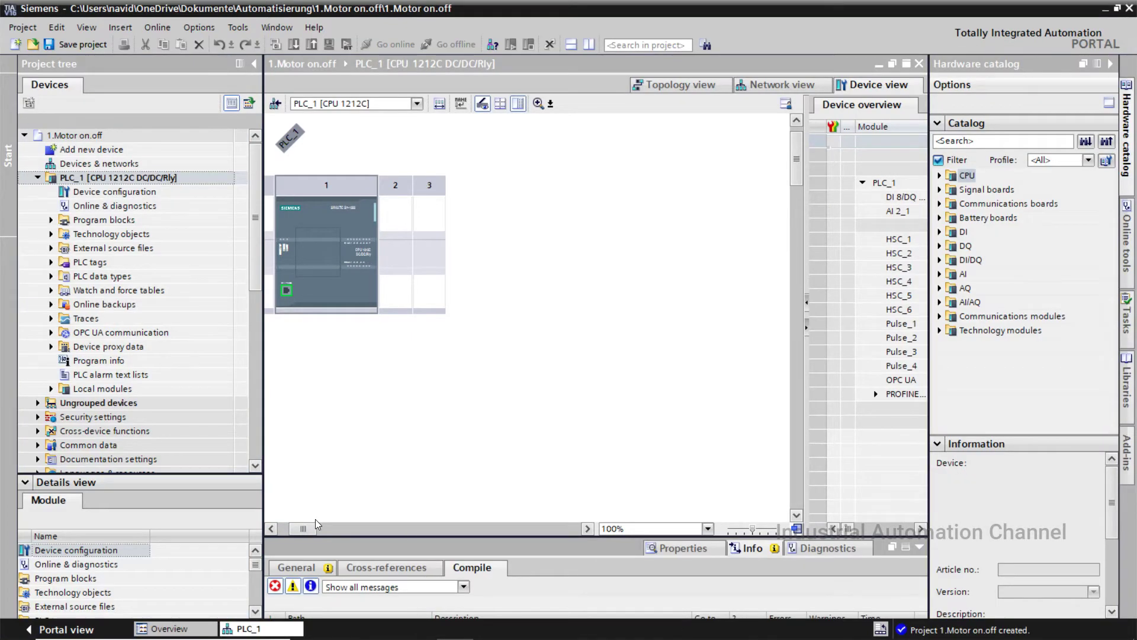
# - Insert a DI 8x24VDC module, article 6ES7 221-1BF30-0XB0, into each of rack slots 2 and 3
pyautogui.moveTo(305, 529); pyautogui.dragTo(296, 529)
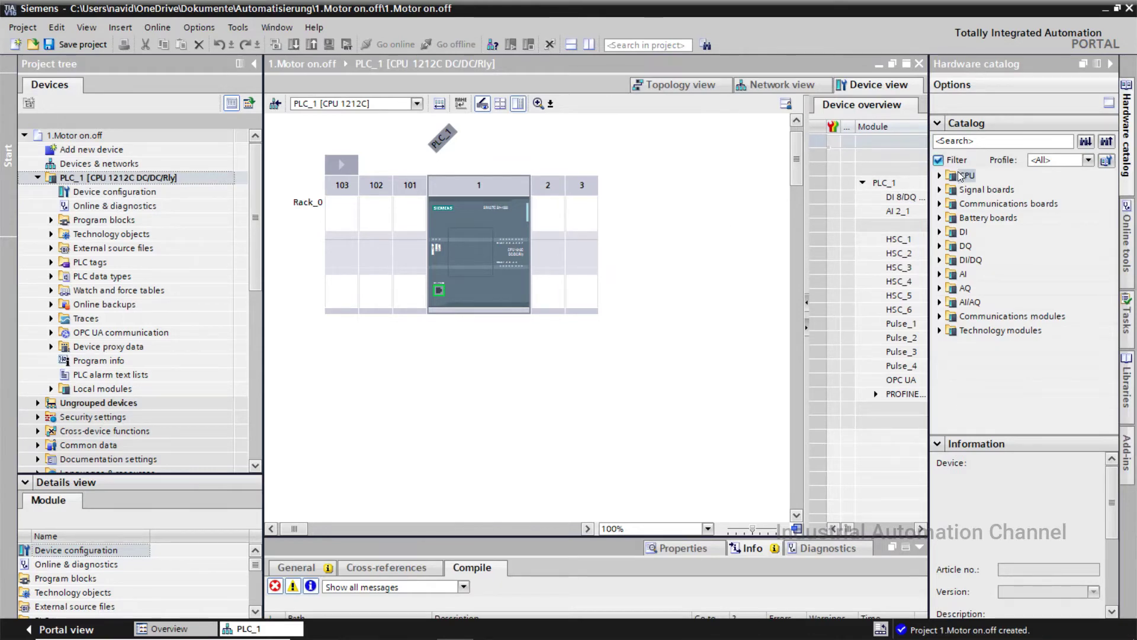
pyautogui.click(940, 232)
pyautogui.click(951, 246)
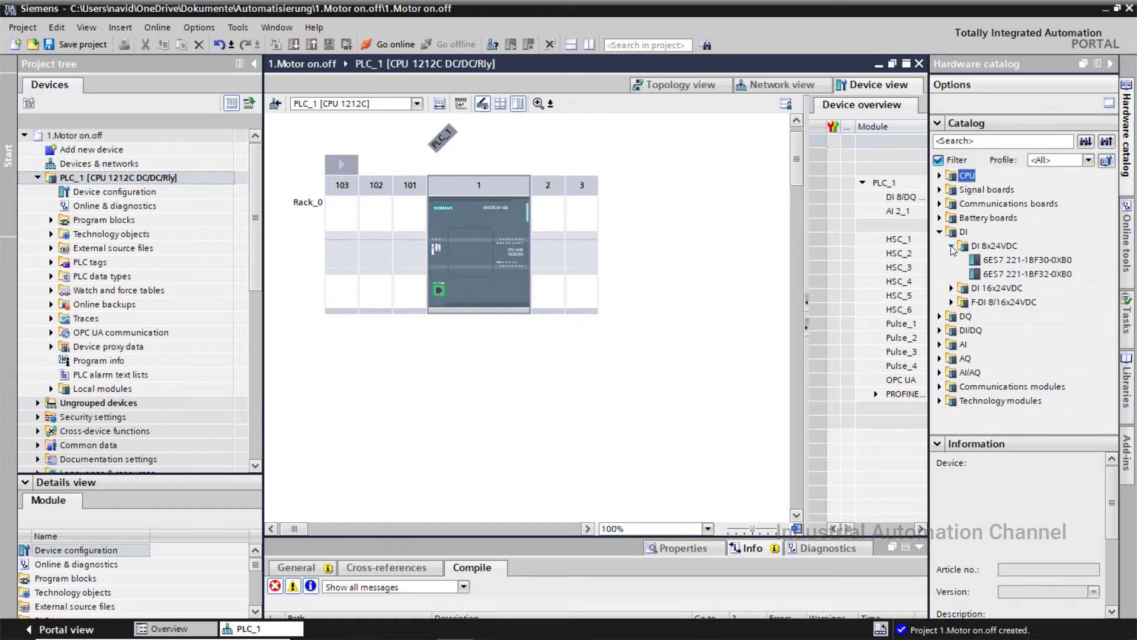
pyautogui.click(1003, 260)
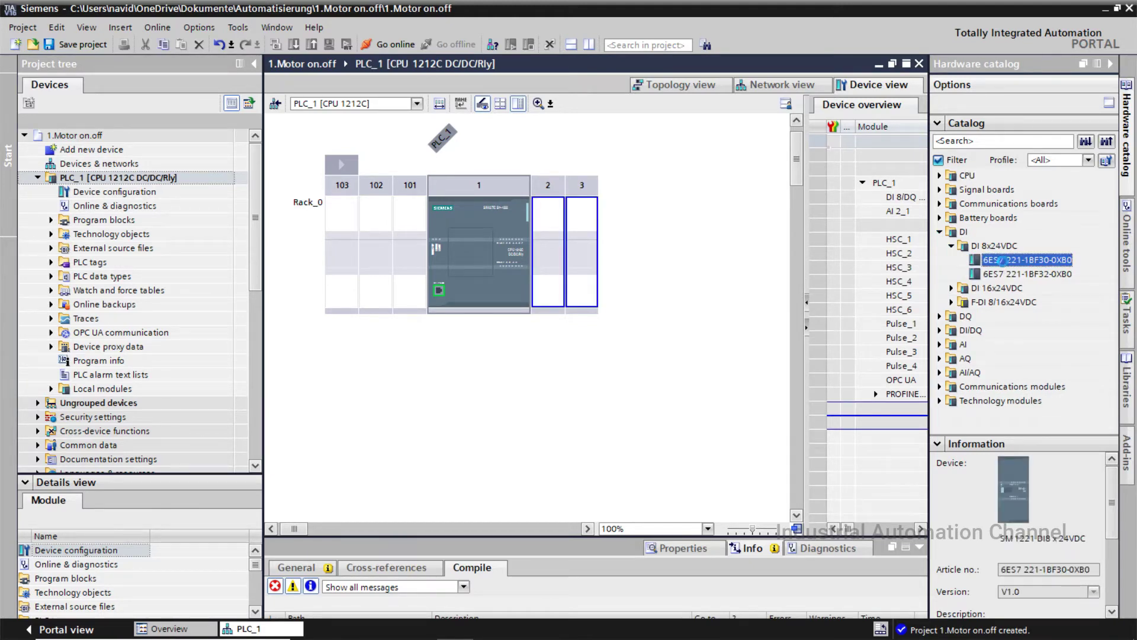
pyautogui.doubleClick(1004, 261)
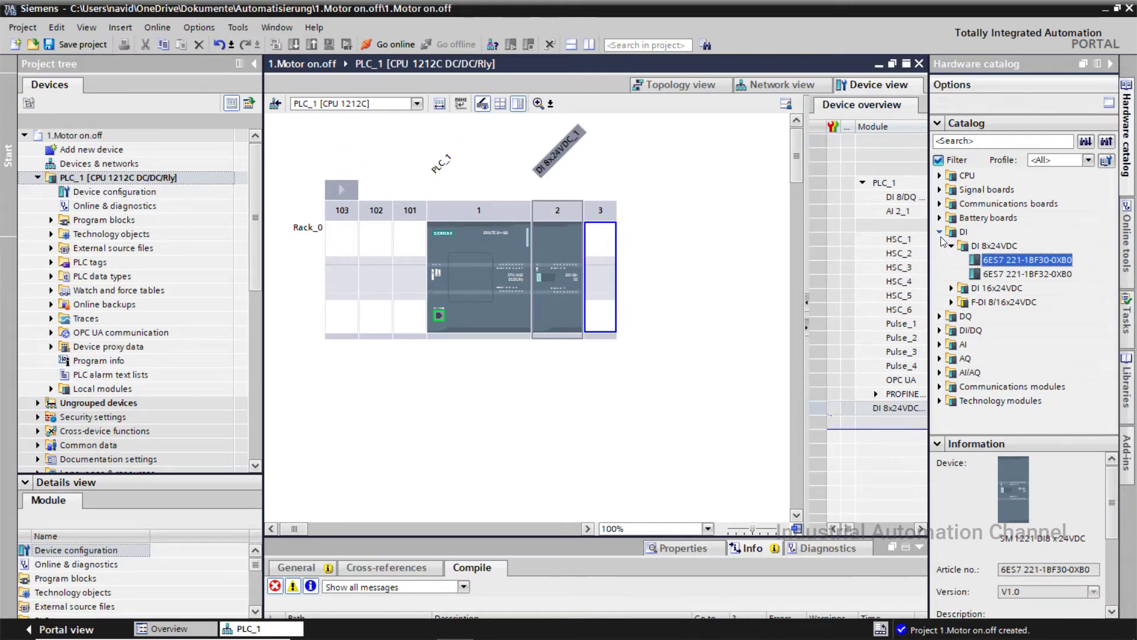
pyautogui.moveTo(994, 260); pyautogui.dragTo(608, 275)
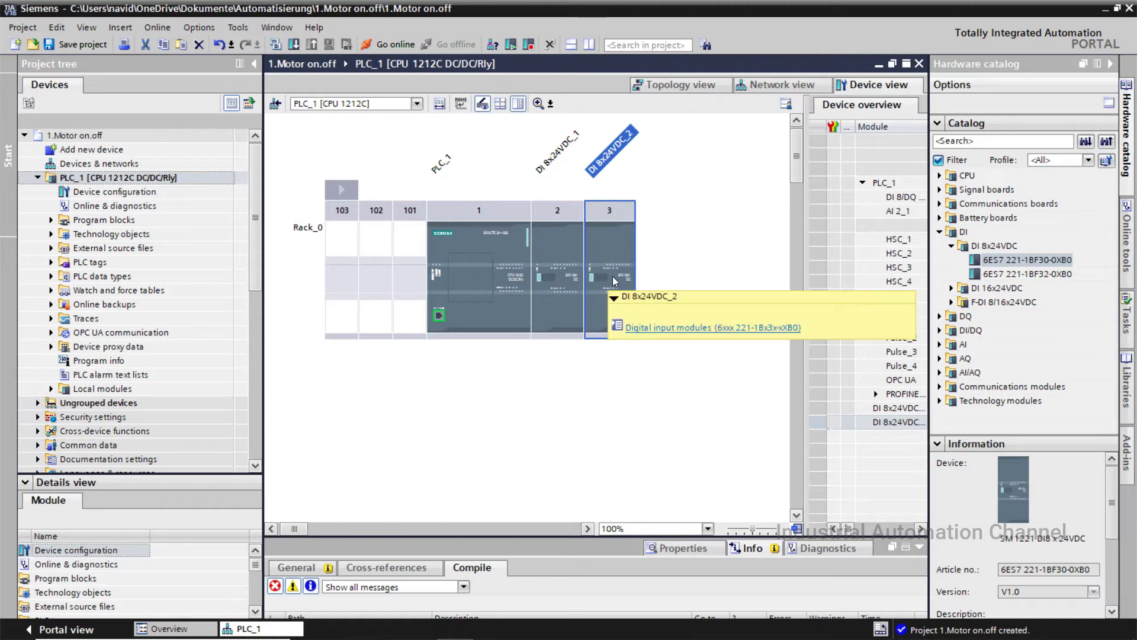
# - Delete both DI 8x24VDC modules from rack slots 3 and 2
pyautogui.press('Delete')
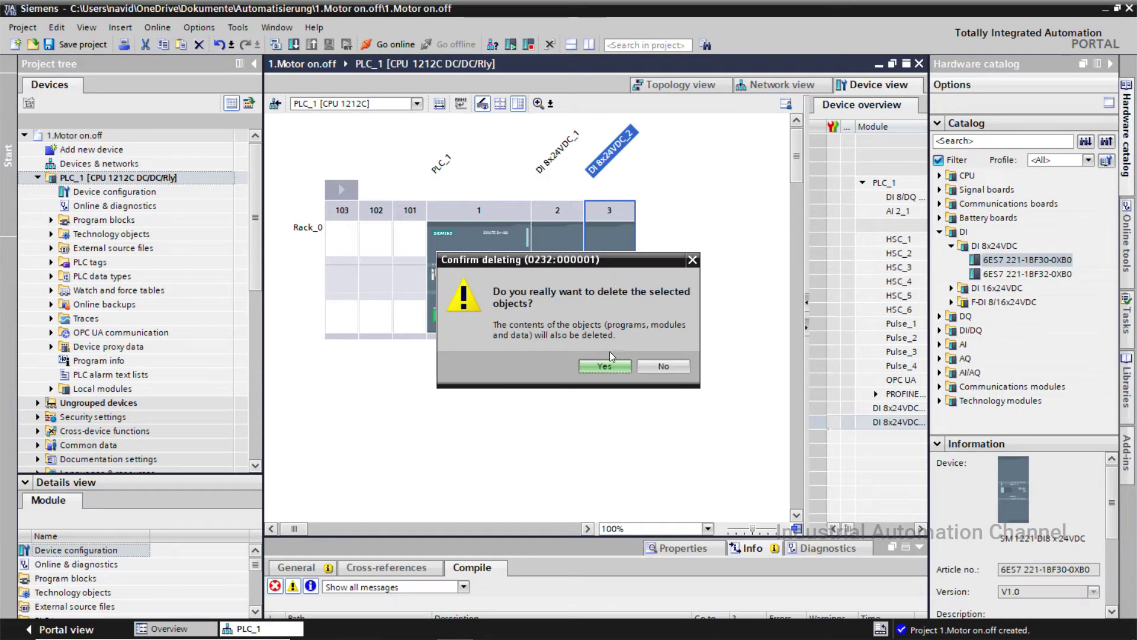
pyautogui.press('Return')
pyautogui.click(576, 302)
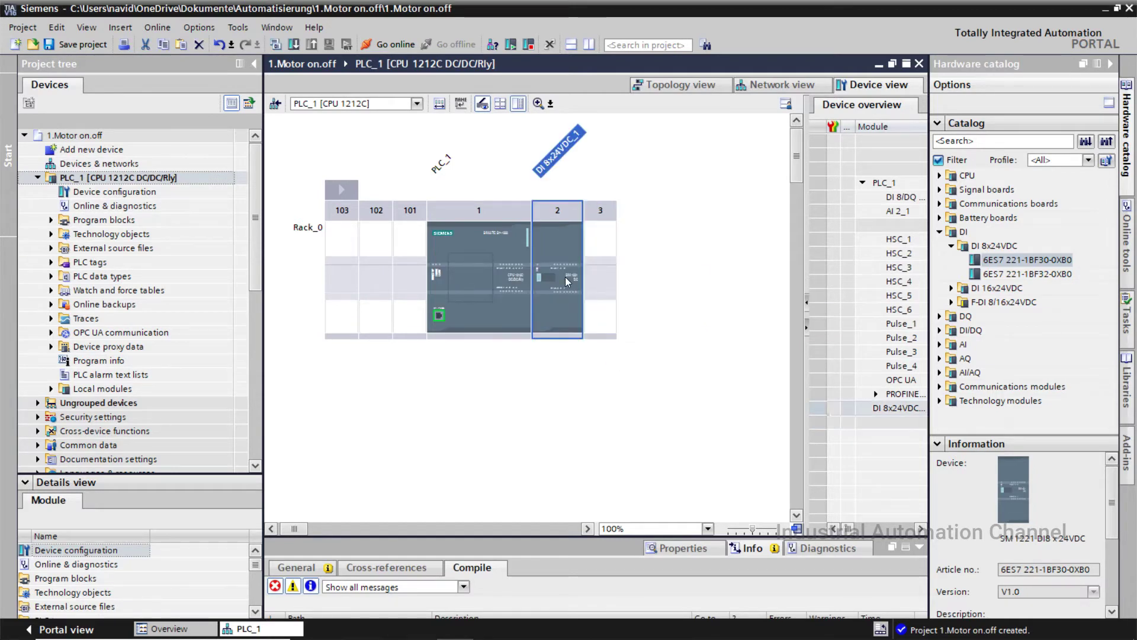
pyautogui.press('Delete')
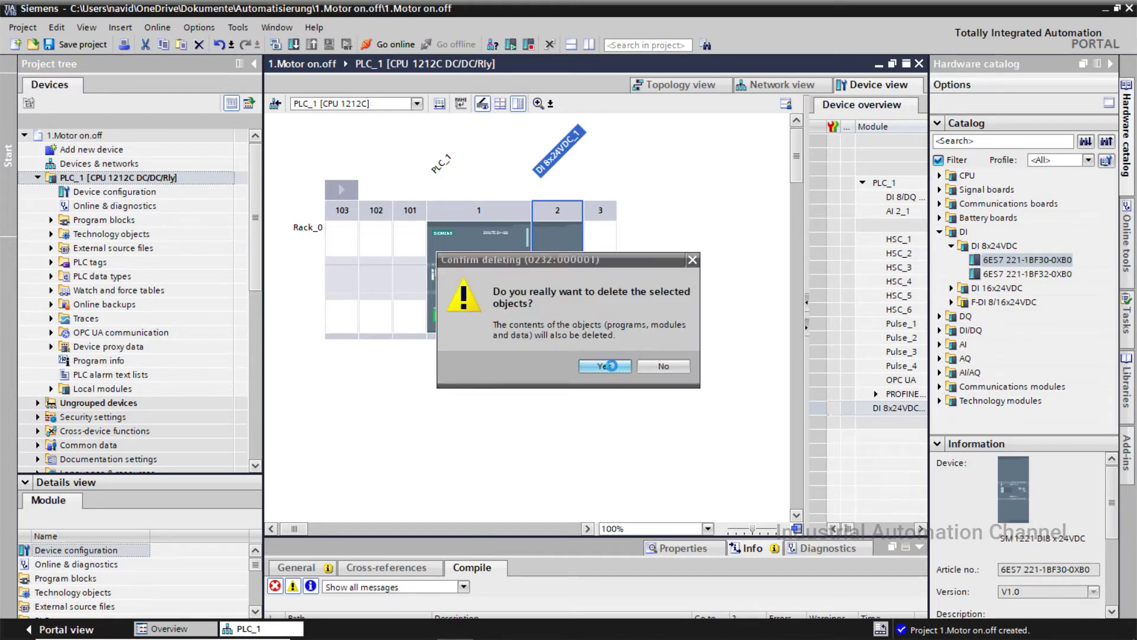
pyautogui.click(609, 363)
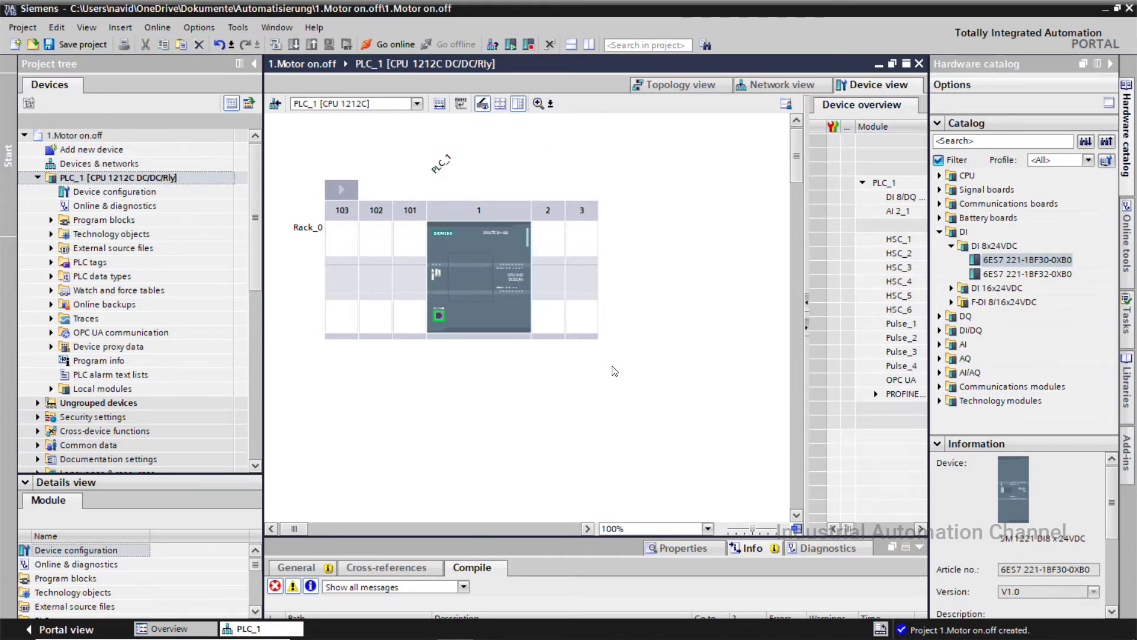
# - Enlarge the device view to 400% and examine the CPU's input and output addresses
pyautogui.click(708, 529)
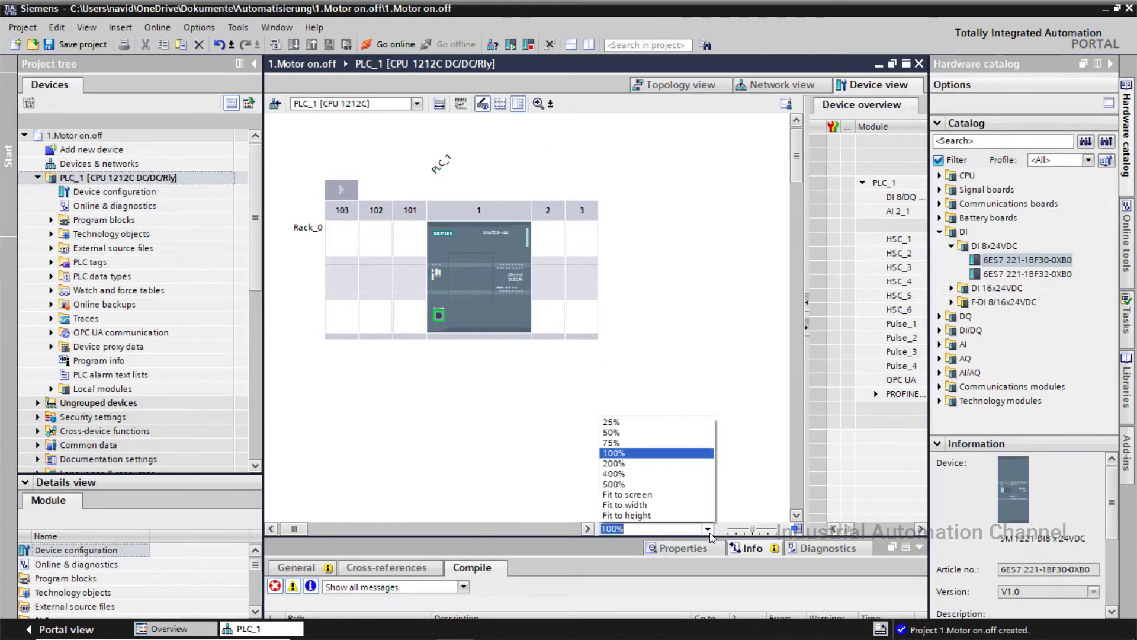
pyautogui.click(669, 474)
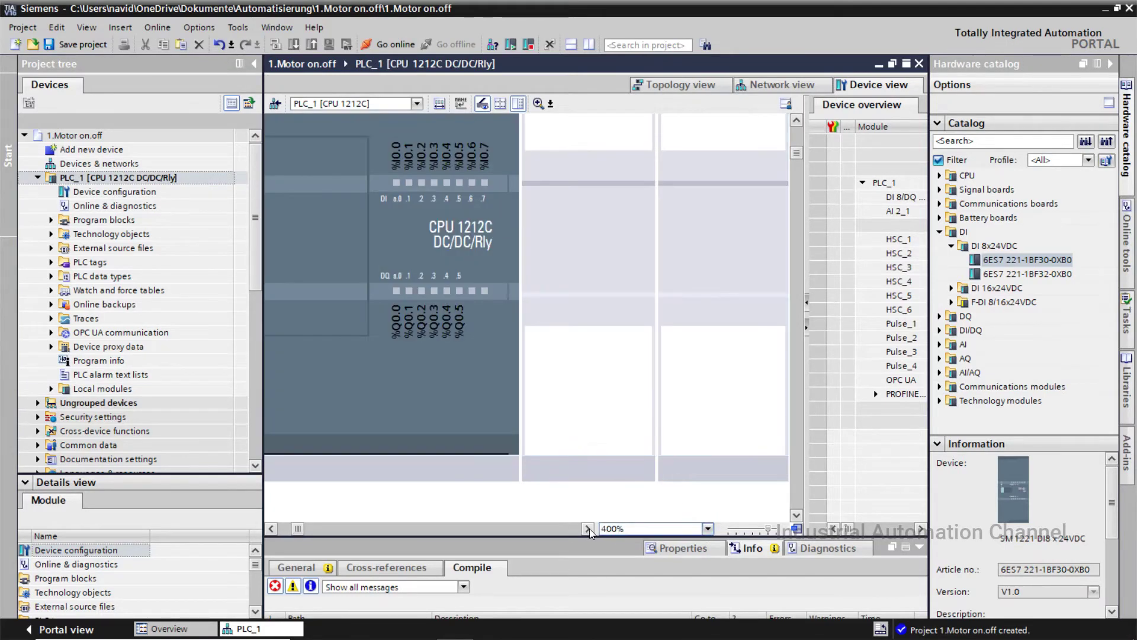
pyautogui.click(270, 526)
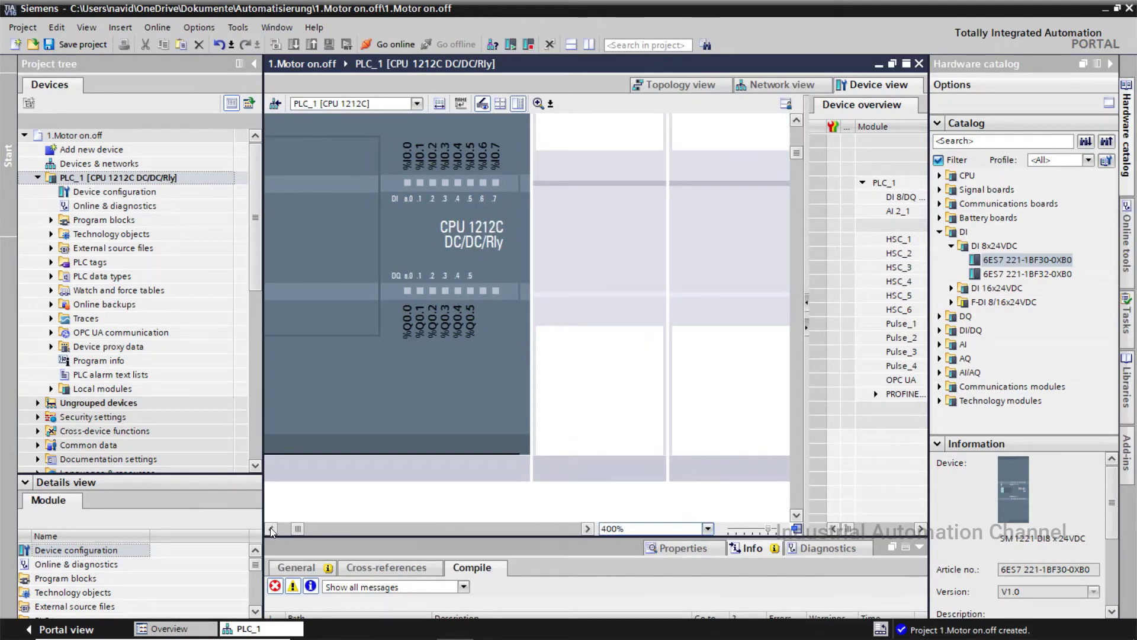
pyautogui.moveTo(295, 528); pyautogui.dragTo(292, 529)
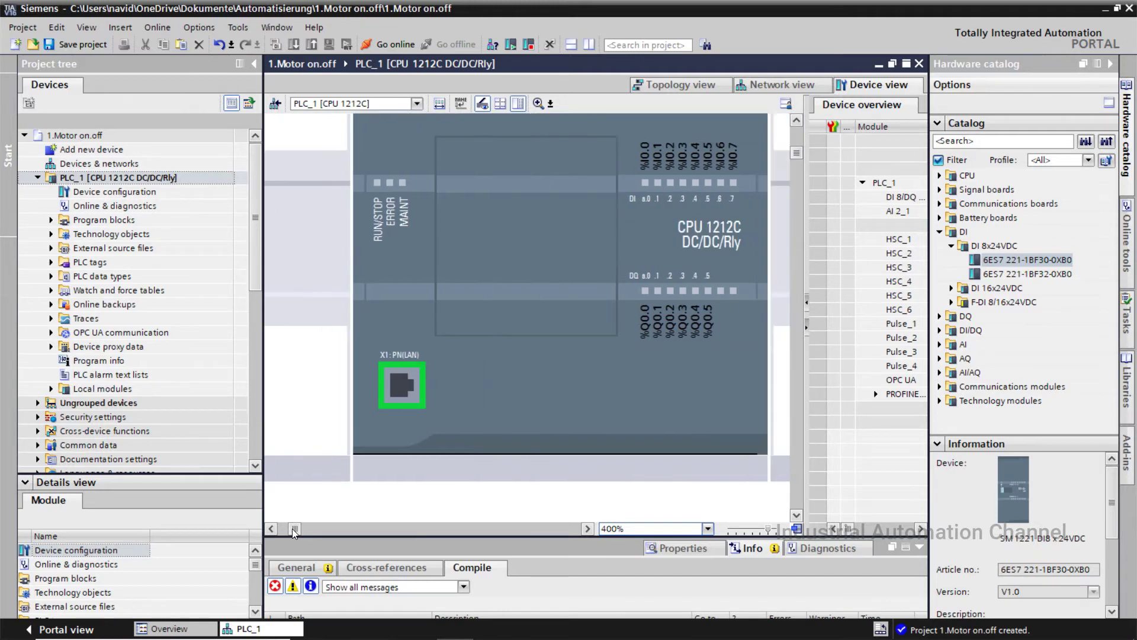
pyautogui.scroll(2, 644, 366)
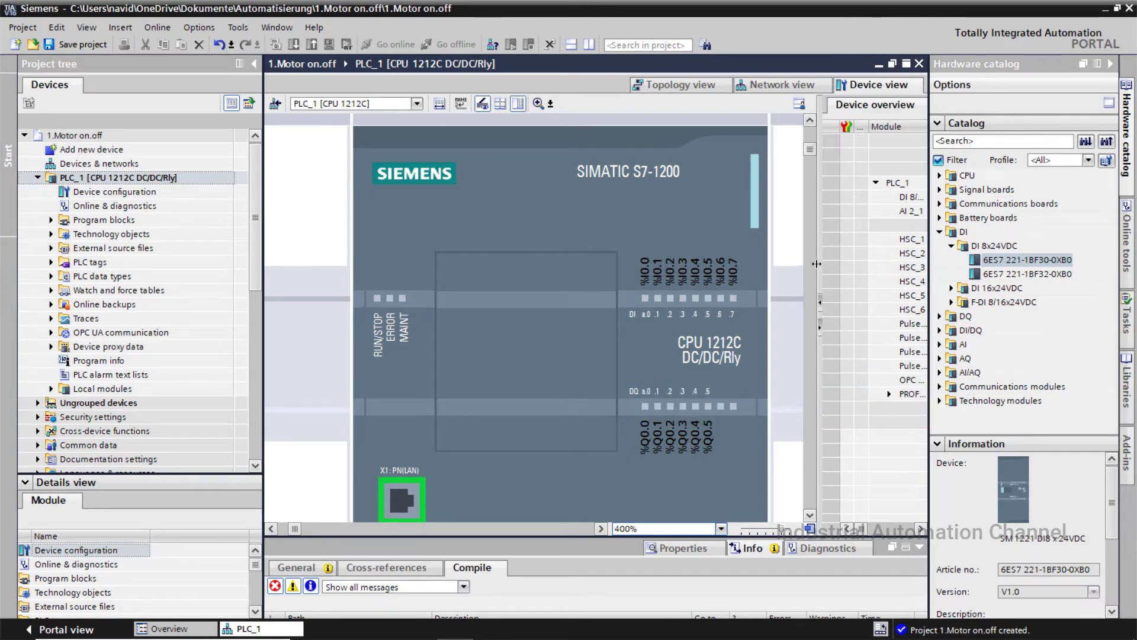
# - Set the I address of the DI 8/DQ 6_1 module to 1 and its Q address to 3 in the device overview
pyautogui.moveTo(820, 263)
pyautogui.mouseDown()
pyautogui.moveTo(632, 265)
pyautogui.moveTo(613, 279)
pyautogui.moveTo(463, 285)
pyautogui.mouseUp()
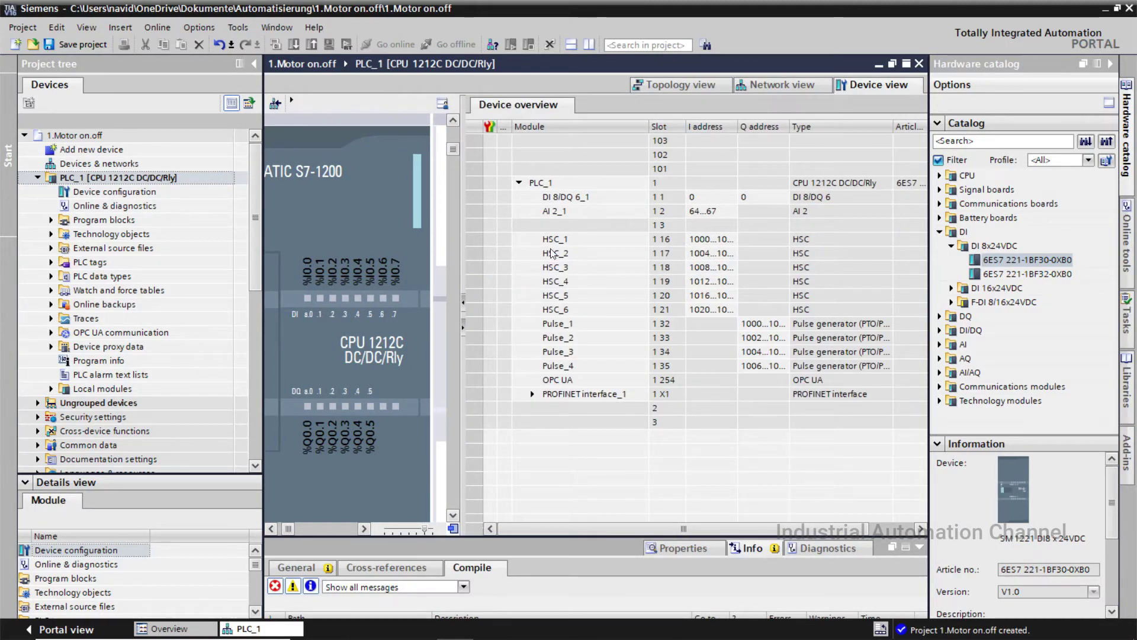
pyautogui.click(554, 197)
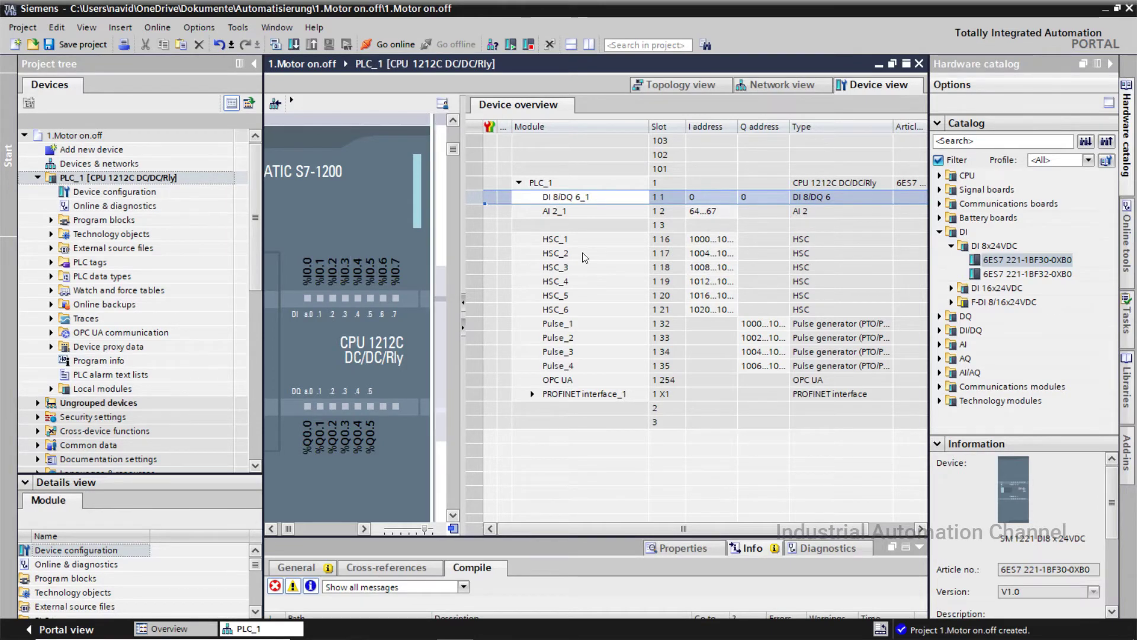
pyautogui.doubleClick(706, 198)
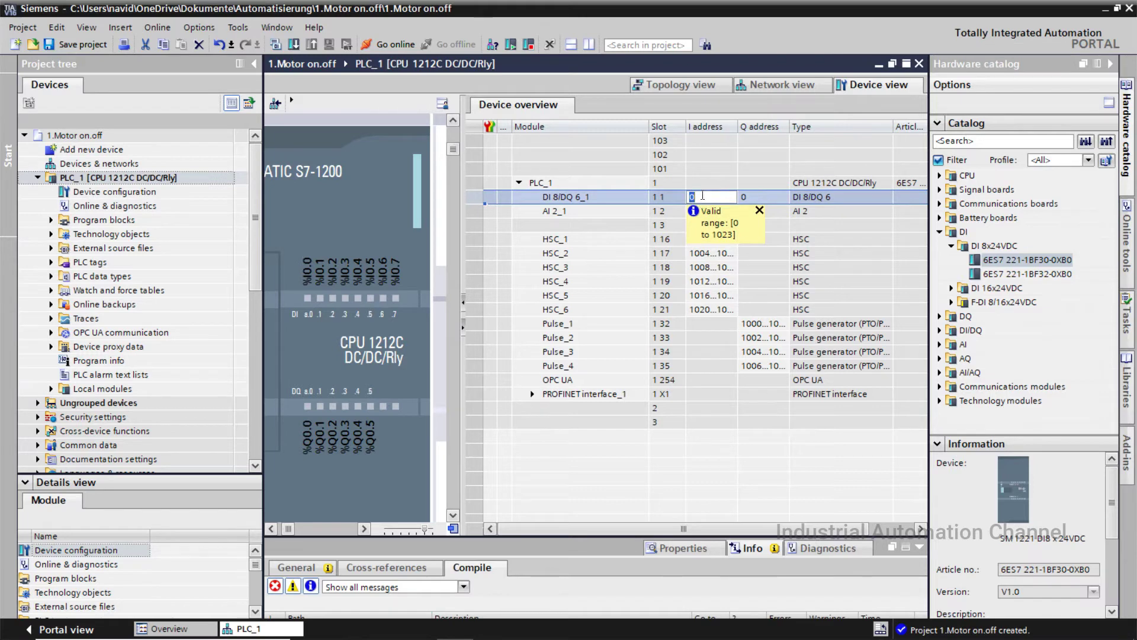
pyautogui.write('1')
pyautogui.press('Tab')
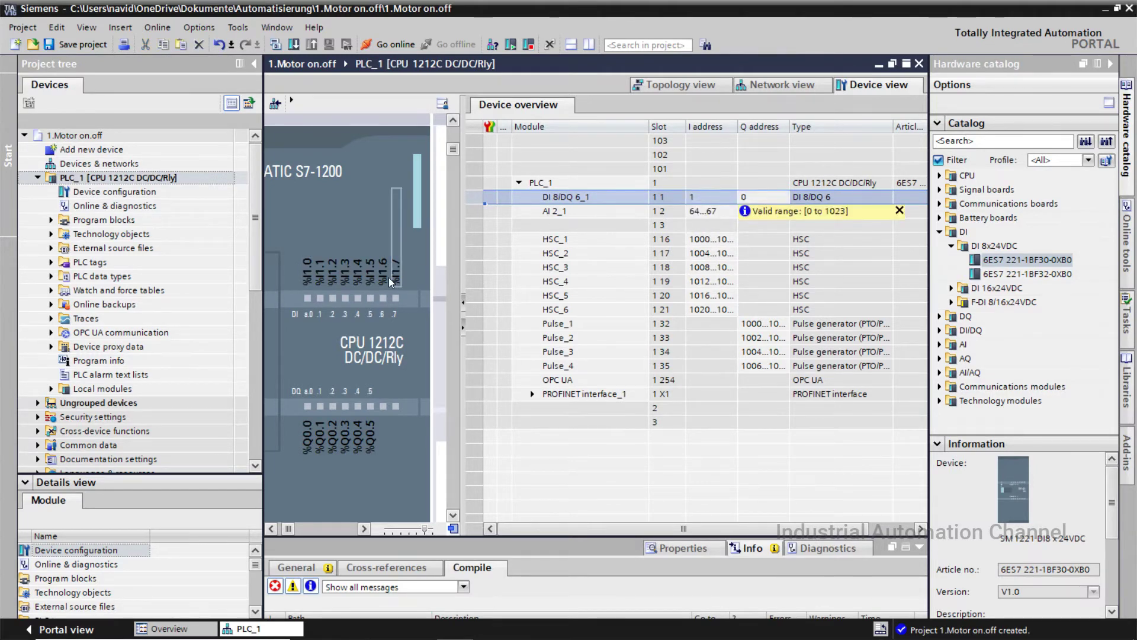
pyautogui.click(757, 197)
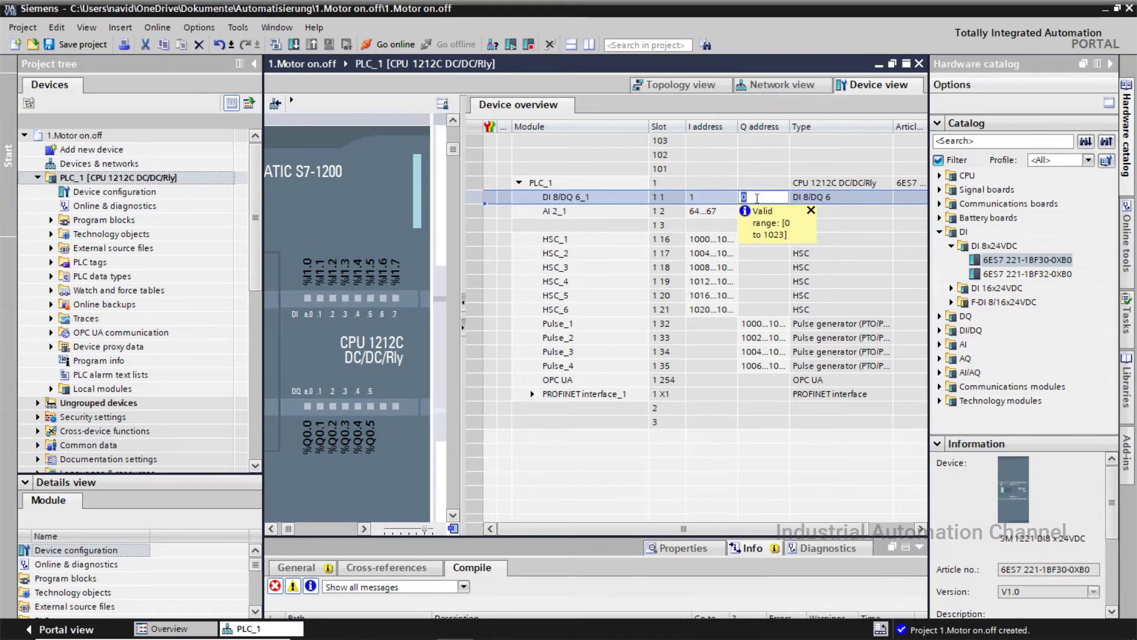
pyautogui.write('3')
pyautogui.press('Return')
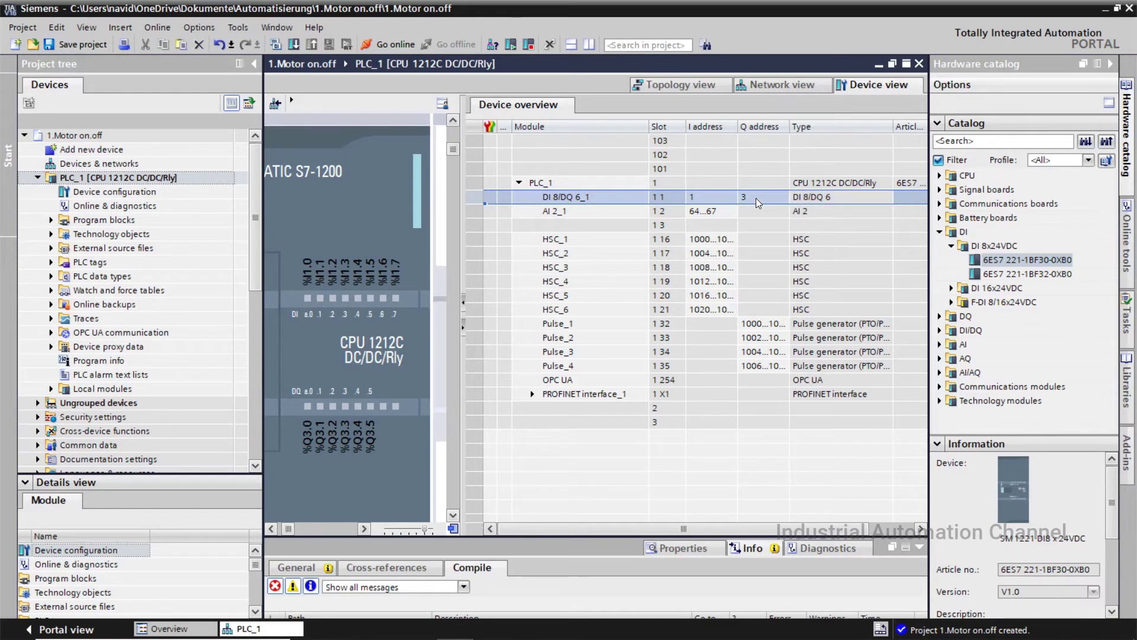
# - Set both the I address and the Q address of the DI 8/DQ 6_1 module to 0
pyautogui.click(699, 195)
pyautogui.doubleClick(702, 196)
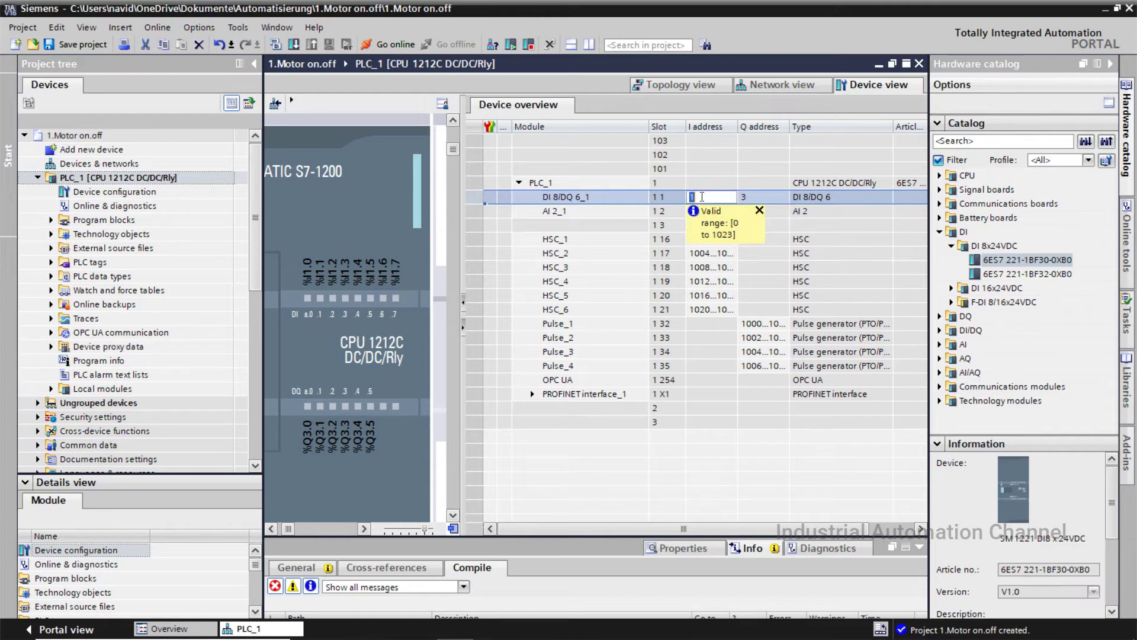
pyautogui.write('0')
pyautogui.press('Tab')
pyautogui.write('0')
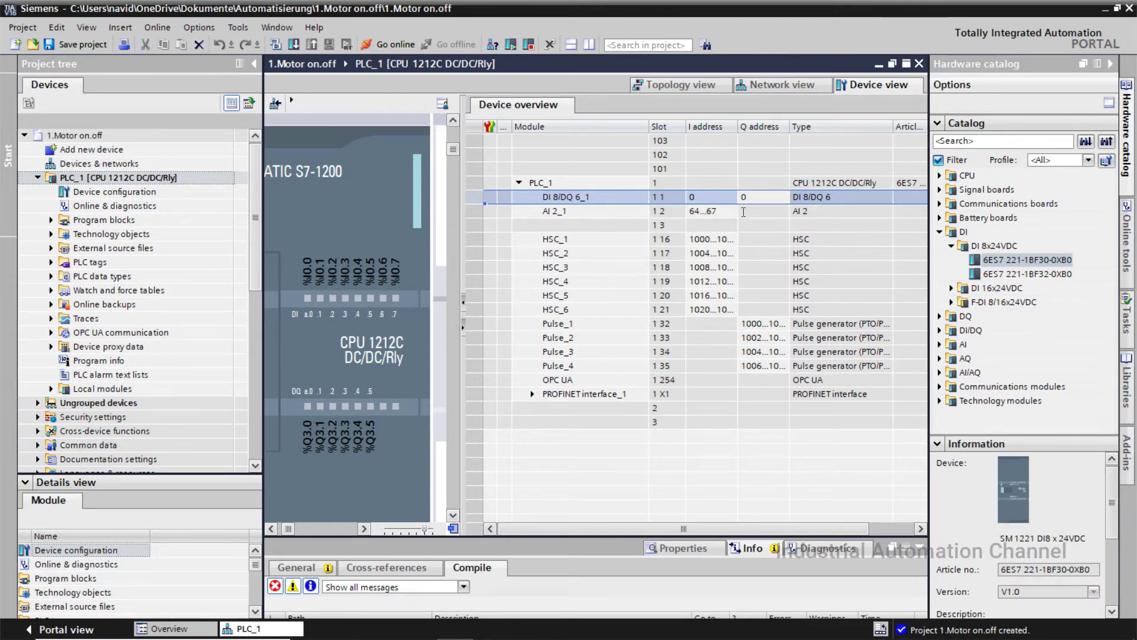
pyautogui.click(522, 467)
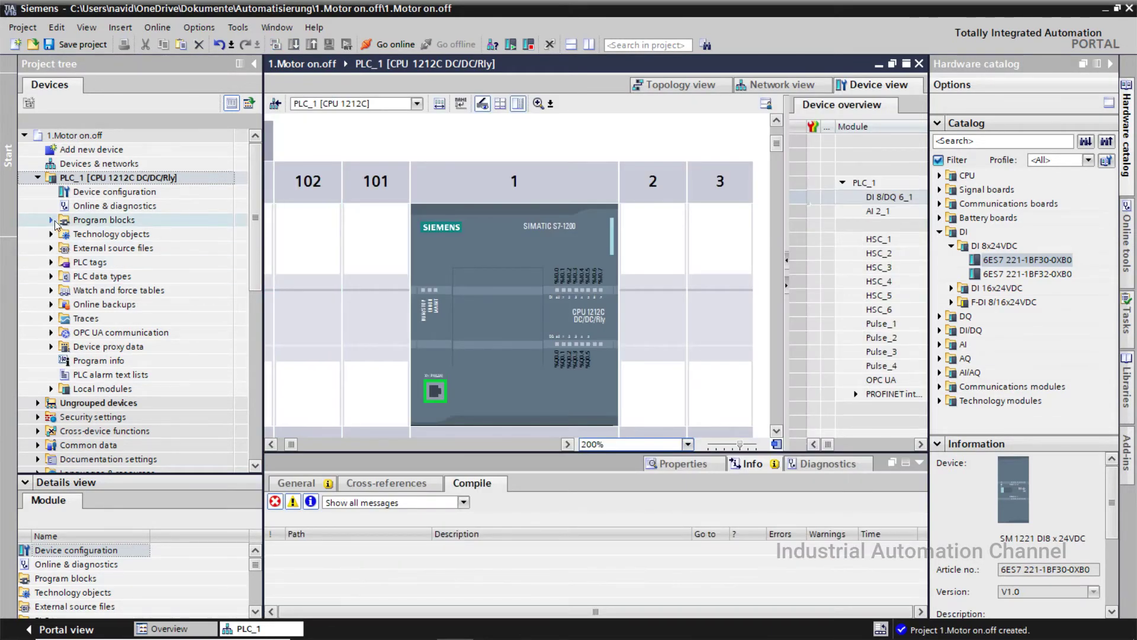
# - Open Main [OB1] and place a normally closed contact, a normally open contact and an output coil in series in Network 1
pyautogui.click(50, 221)
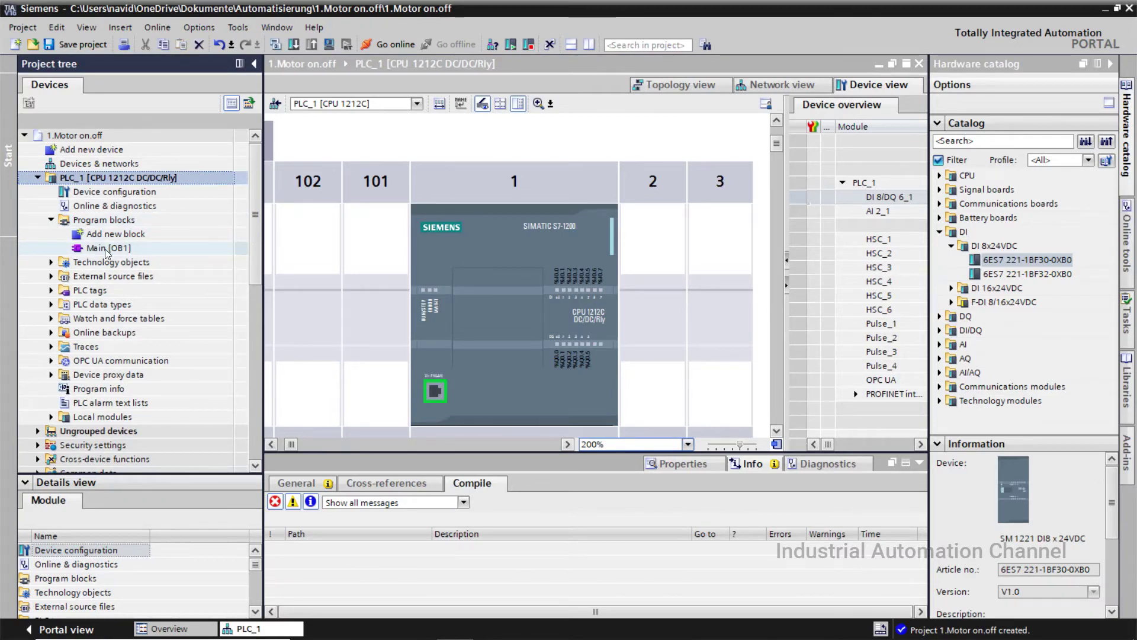
pyautogui.doubleClick(106, 249)
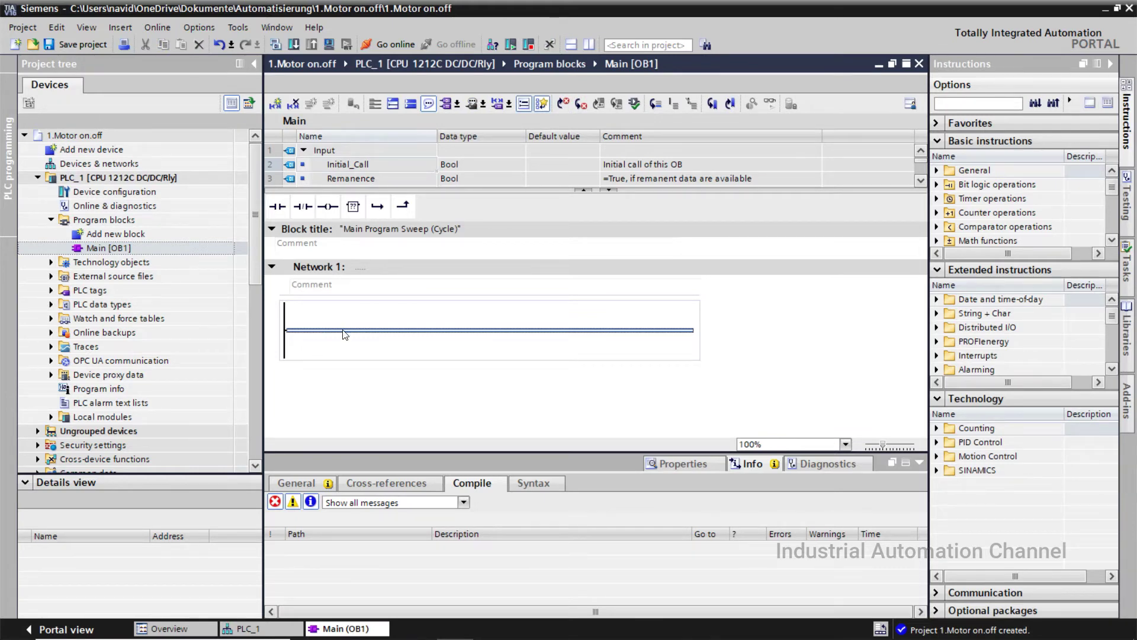
pyautogui.click(304, 202)
pyautogui.moveTo(304, 201); pyautogui.dragTo(308, 321)
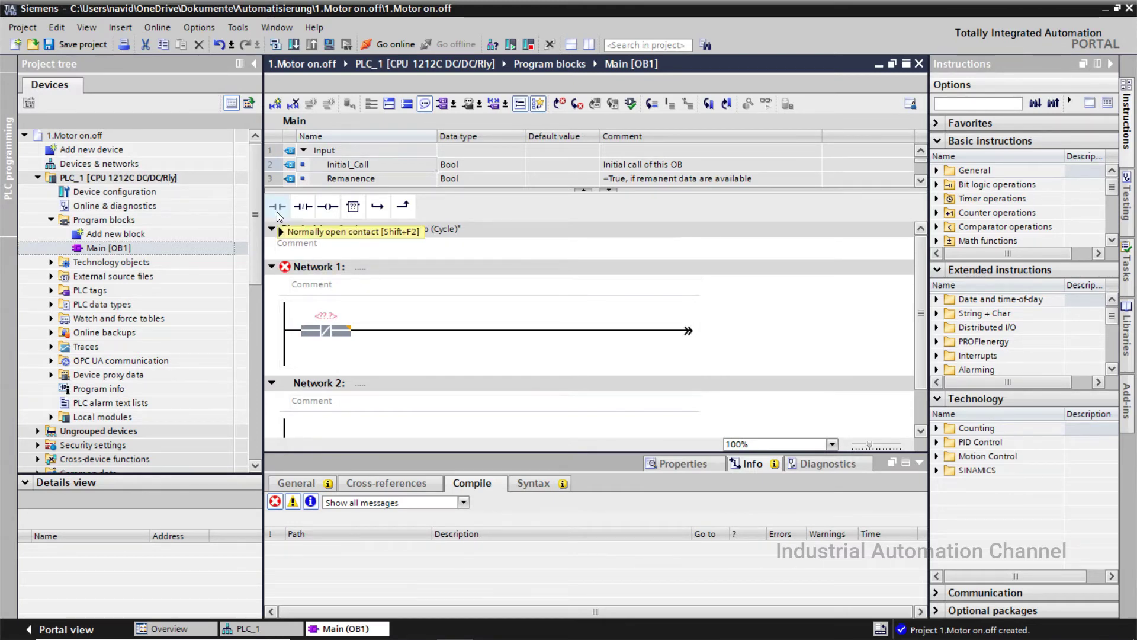
pyautogui.moveTo(276, 212); pyautogui.dragTo(522, 331)
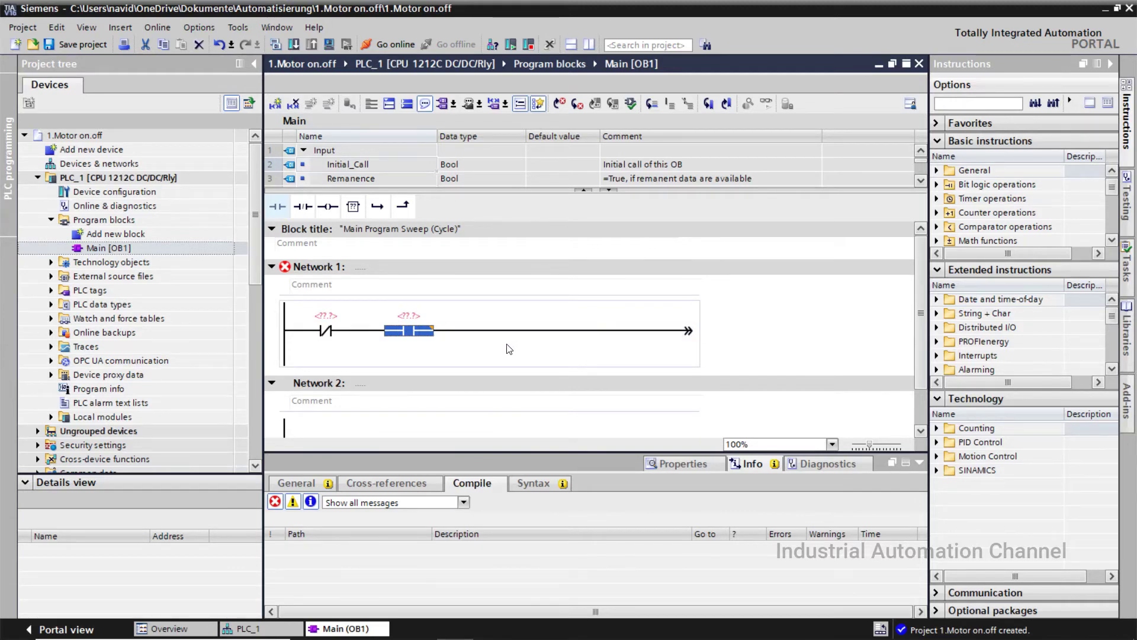
pyautogui.click(630, 332)
pyautogui.click(325, 211)
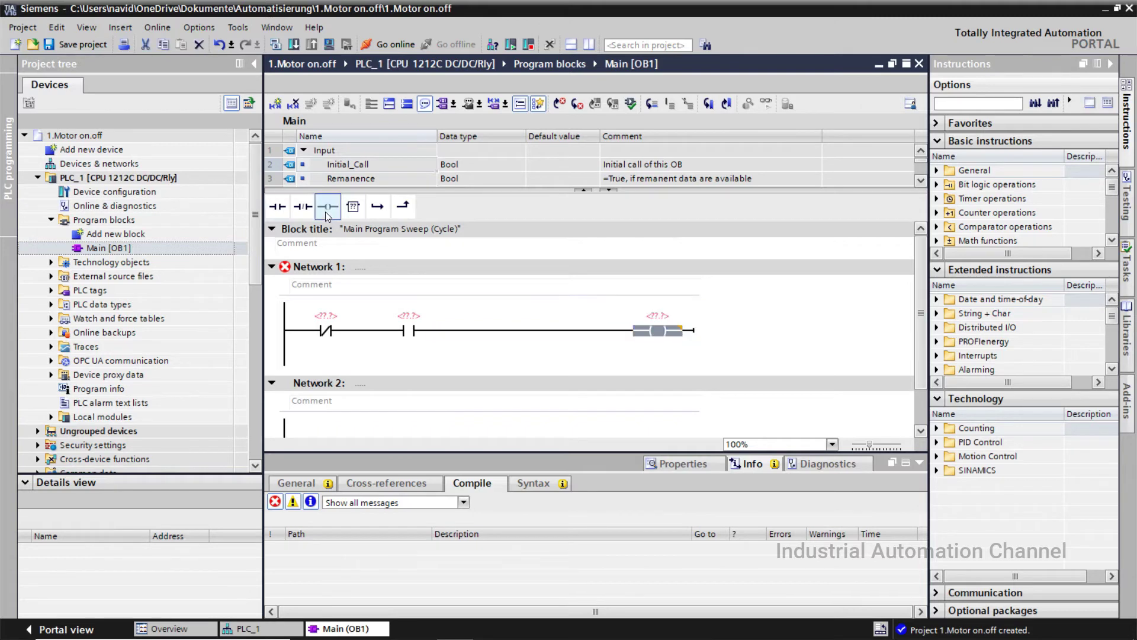
# - Add a closed parallel branch containing a normally open contact around the series normally open contact in Network 1
pyautogui.click(302, 356)
pyautogui.click(367, 330)
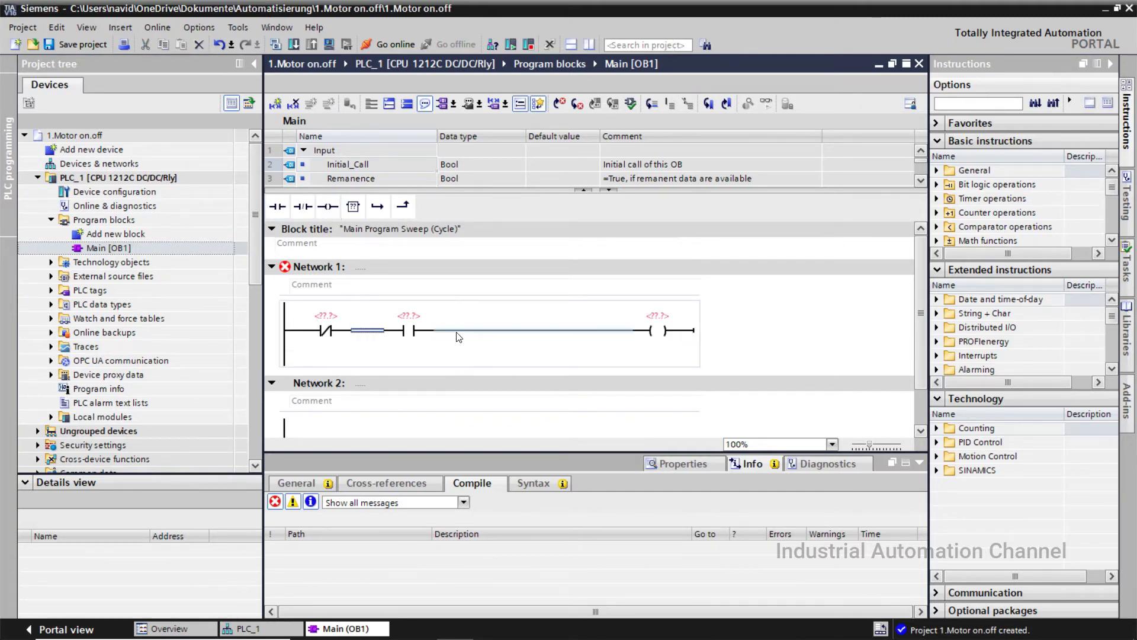
pyautogui.click(378, 205)
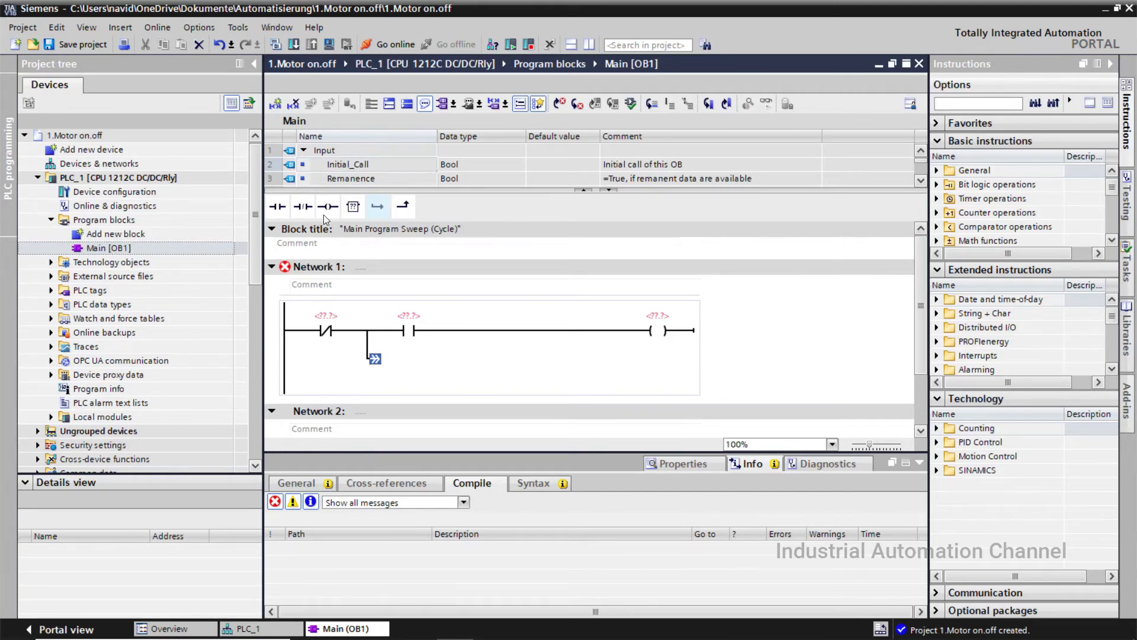
pyautogui.click(282, 212)
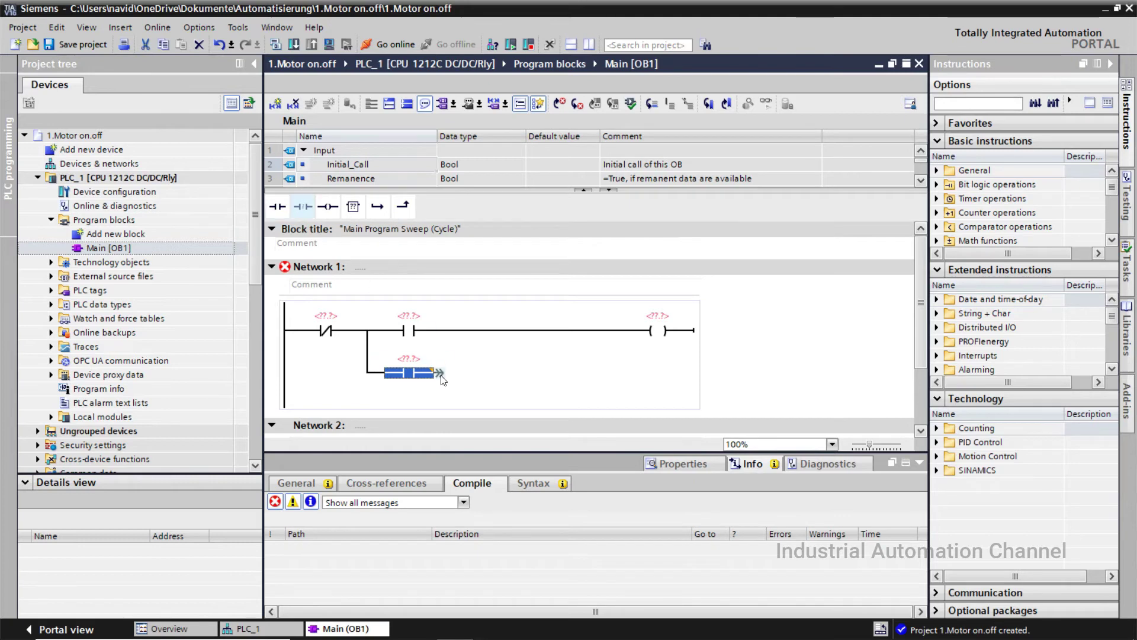
pyautogui.click(411, 211)
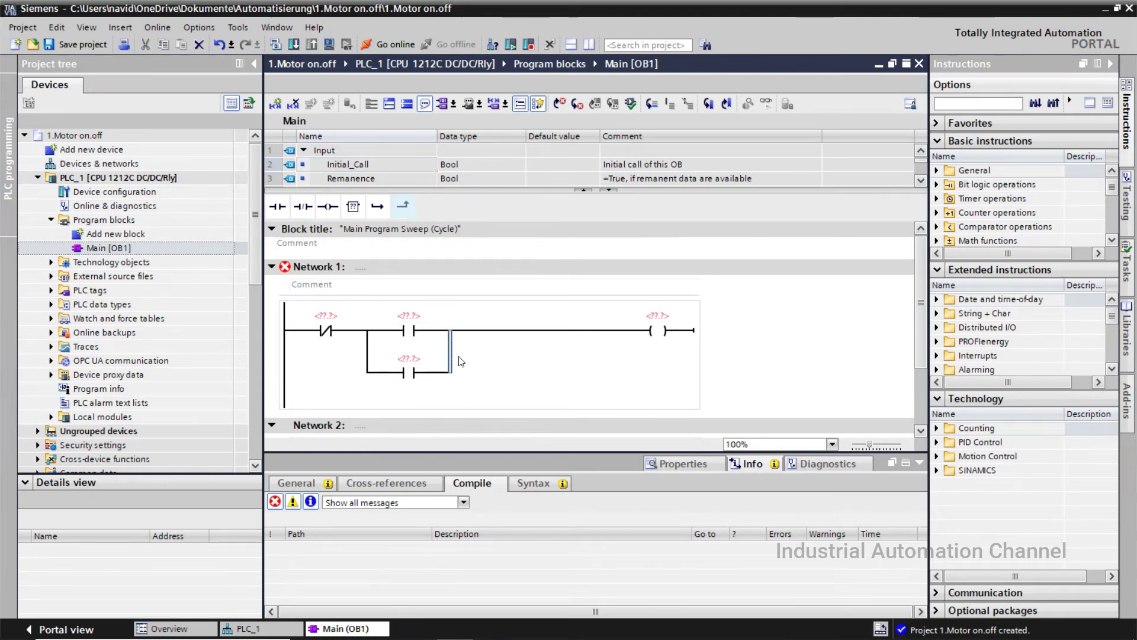
pyautogui.click(409, 358)
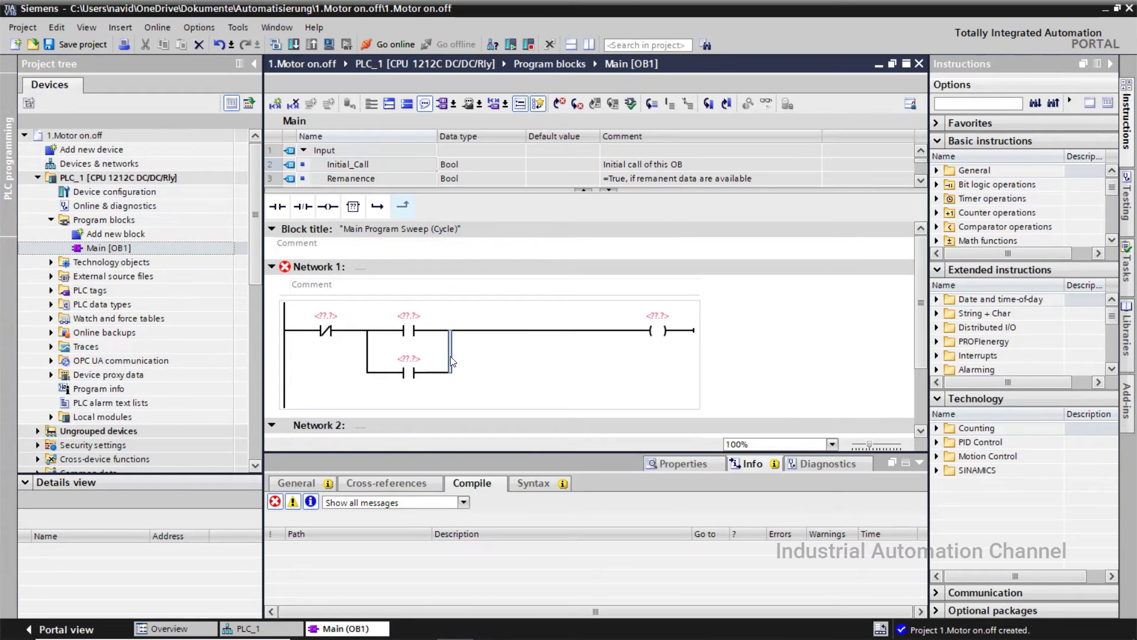
pyautogui.moveTo(451, 361); pyautogui.dragTo(526, 339)
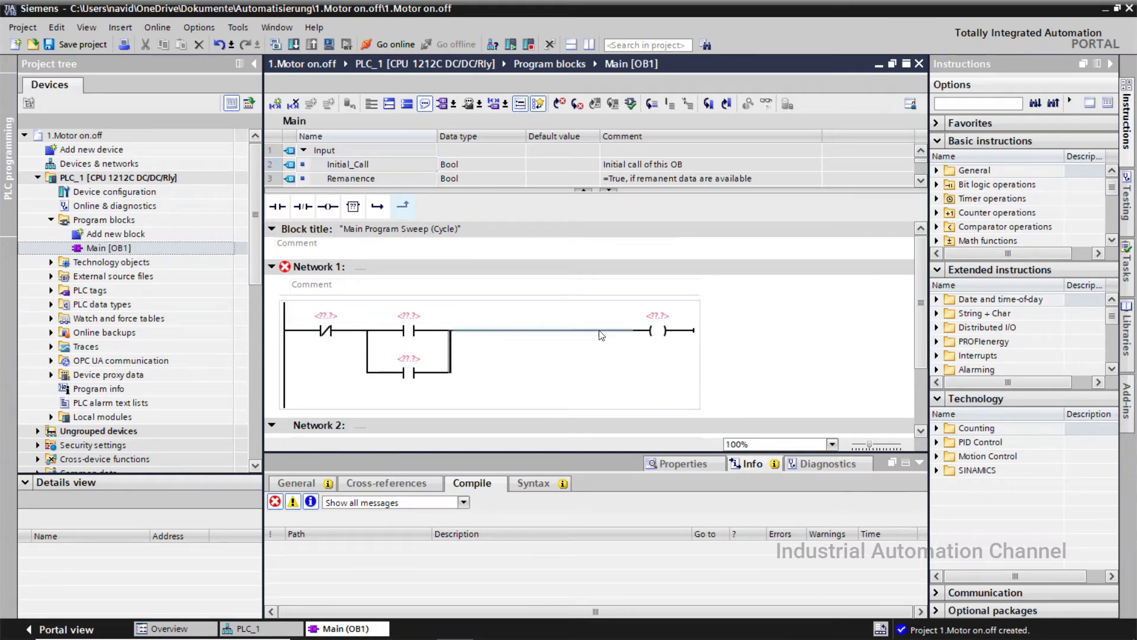
# - Assign address I0.0 to the normally closed contact in Network 1
pyautogui.click(328, 315)
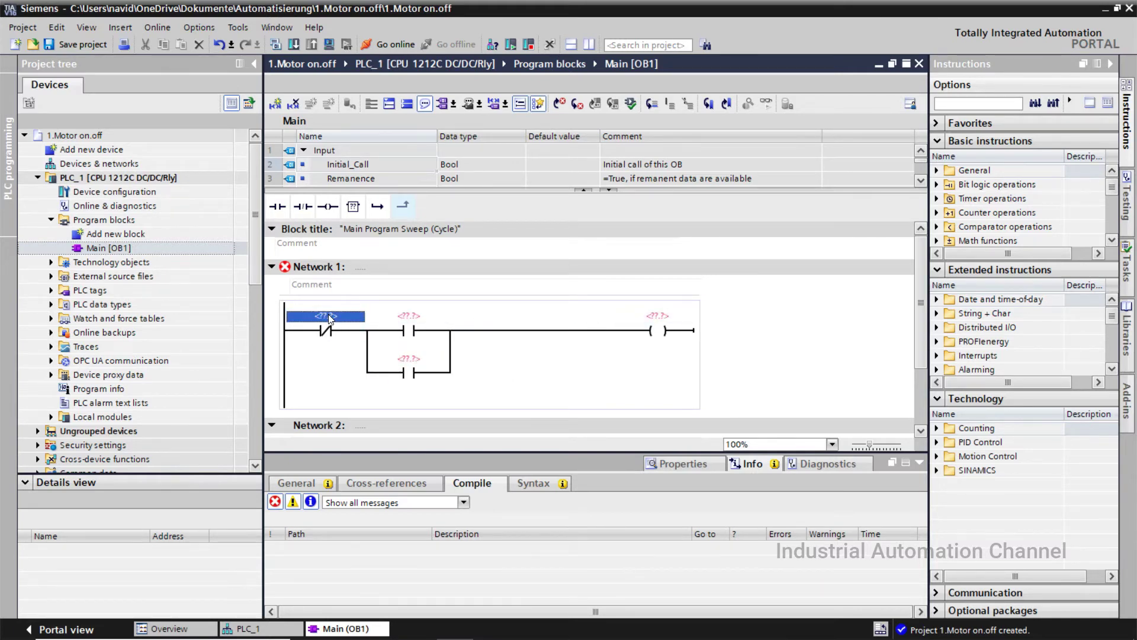
pyautogui.press('BackSpace')
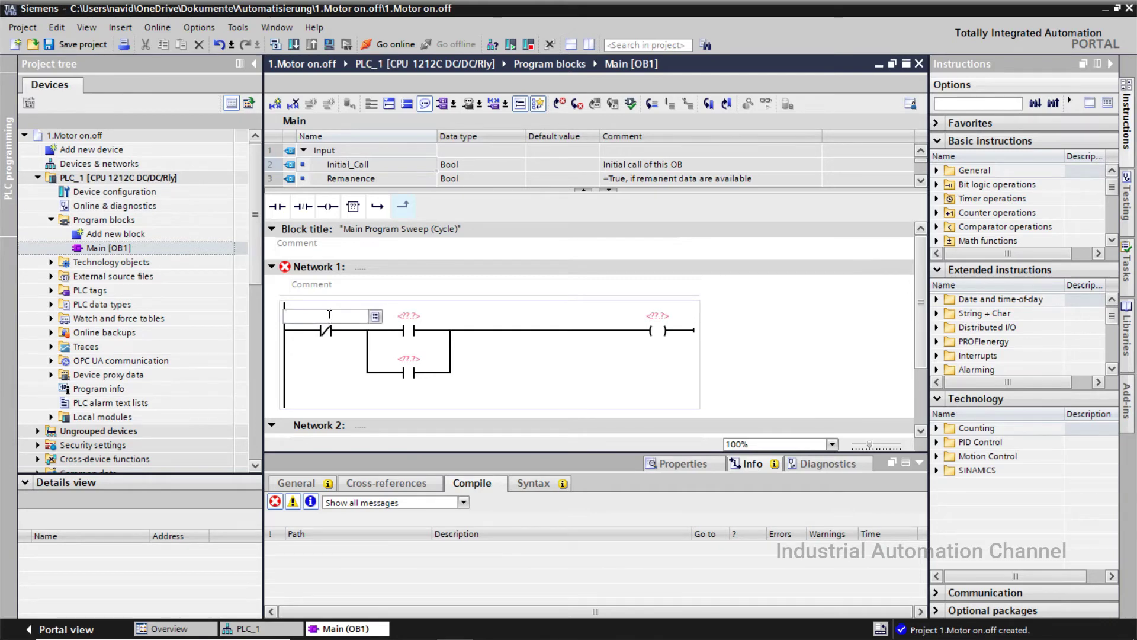
pyautogui.write('i')
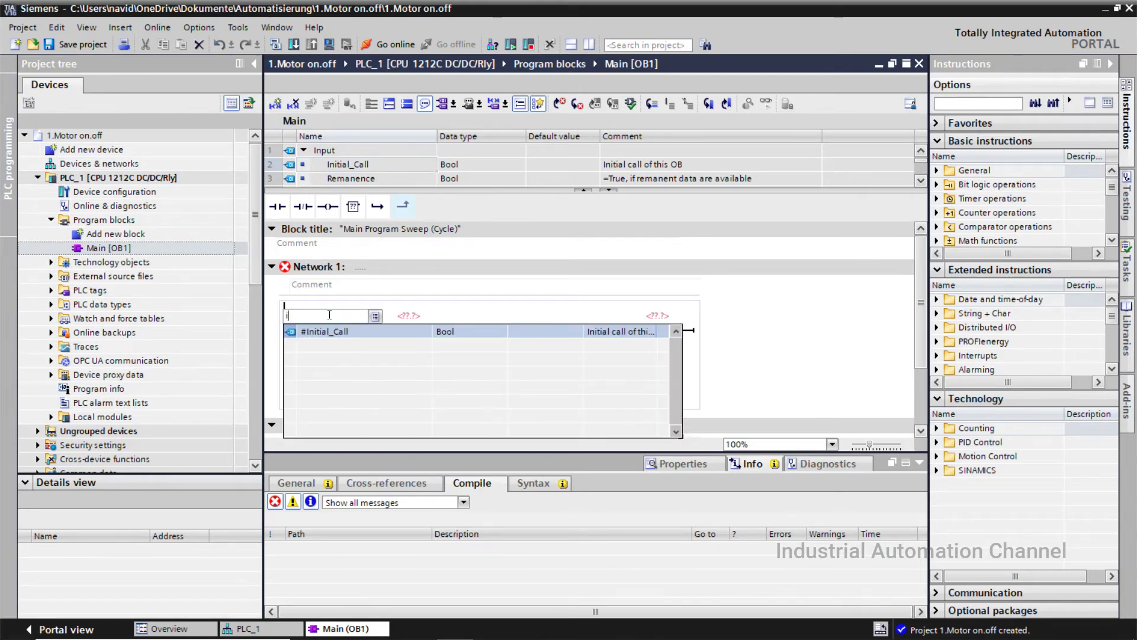
pyautogui.write('0.0')
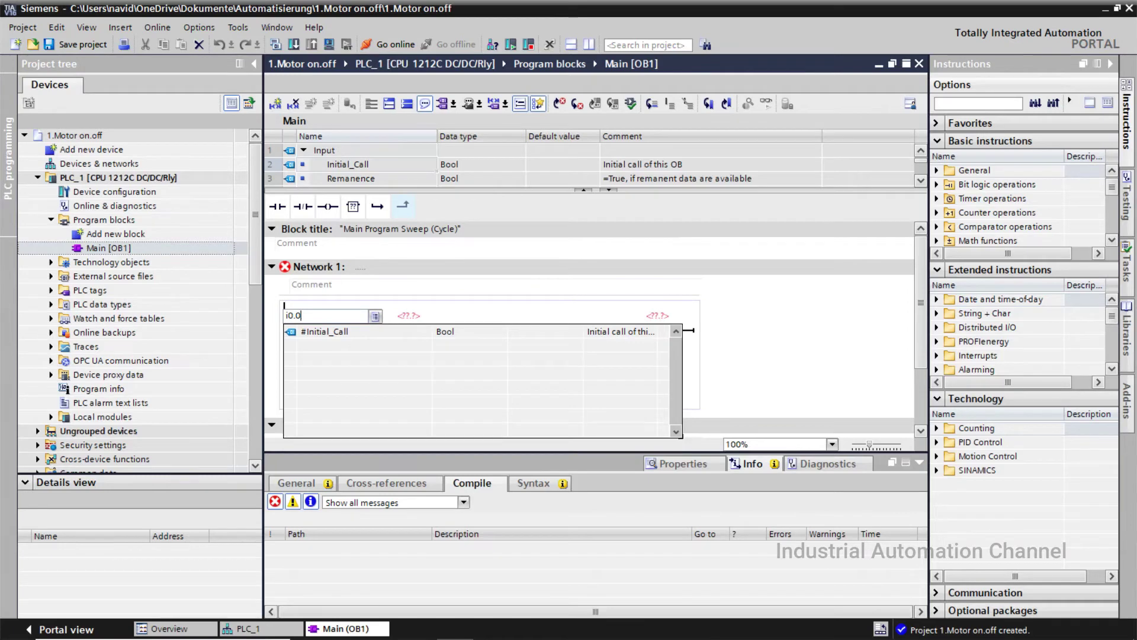
pyautogui.click(330, 314)
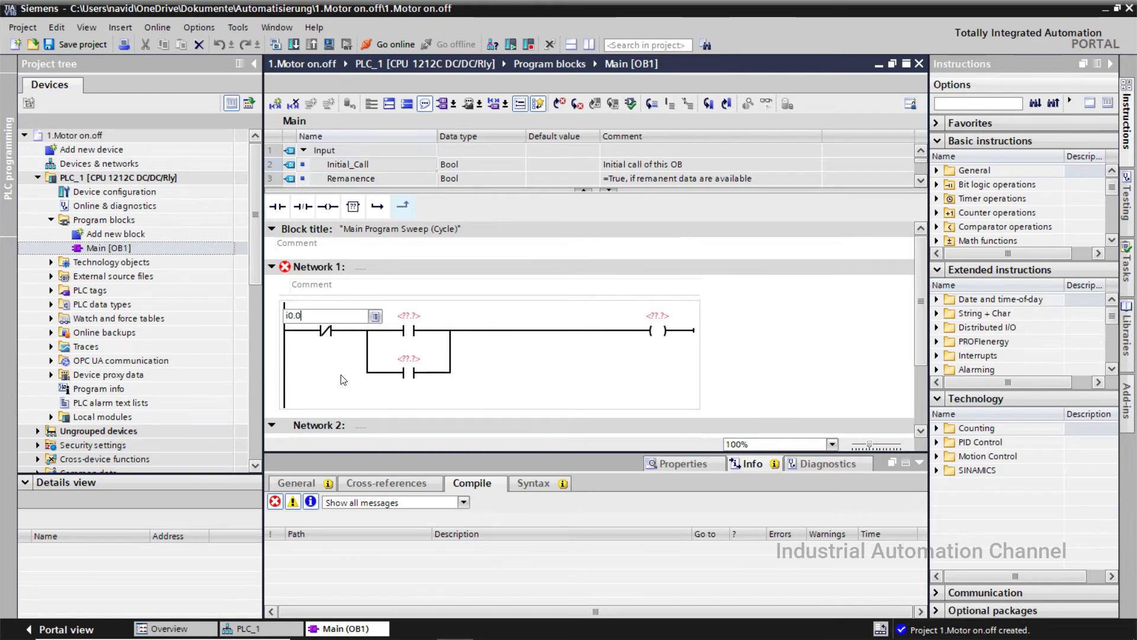
pyautogui.press('Return')
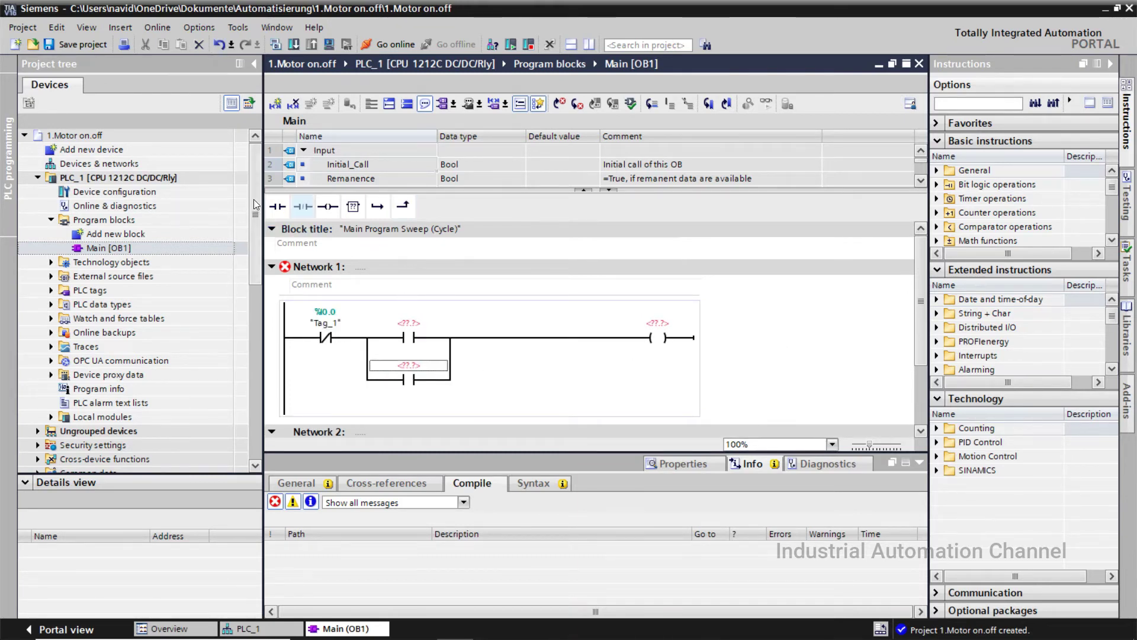
# - Show the program and device view side by side and assign the CPU's input %I0.1 to the upper normally open contact
pyautogui.moveTo(262, 197); pyautogui.dragTo(199, 197)
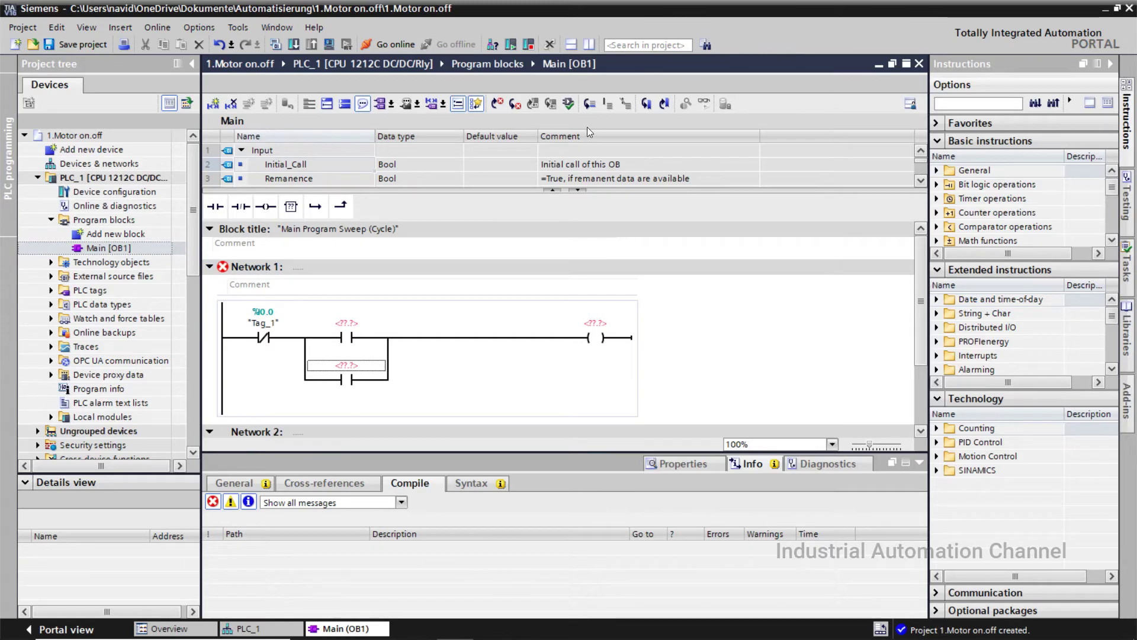
pyautogui.click(595, 45)
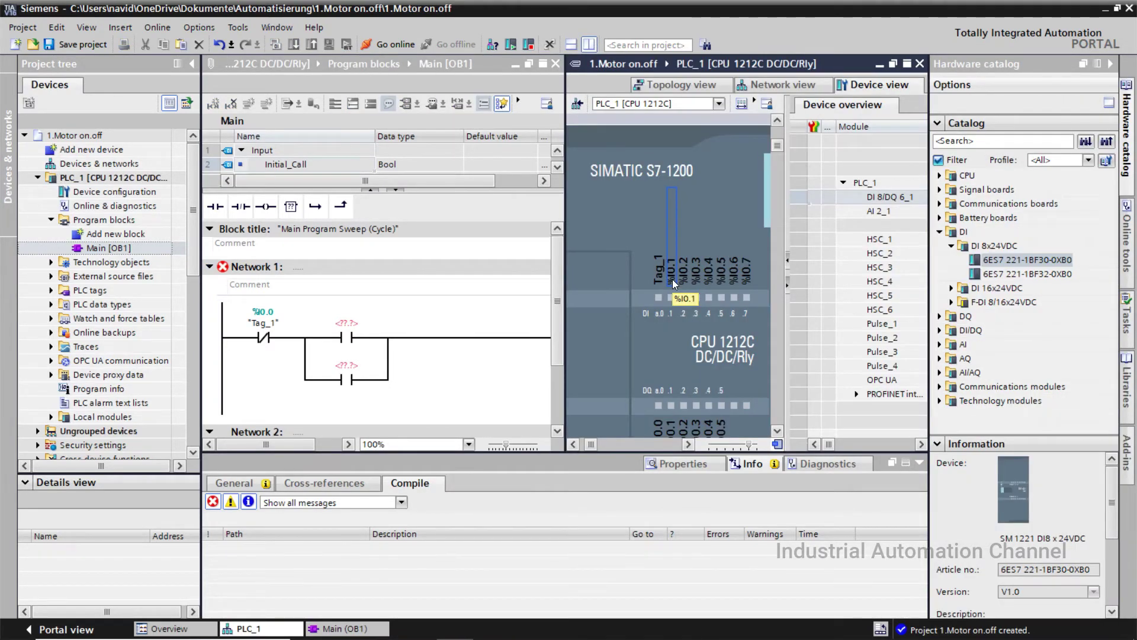
pyautogui.moveTo(673, 279); pyautogui.dragTo(343, 332)
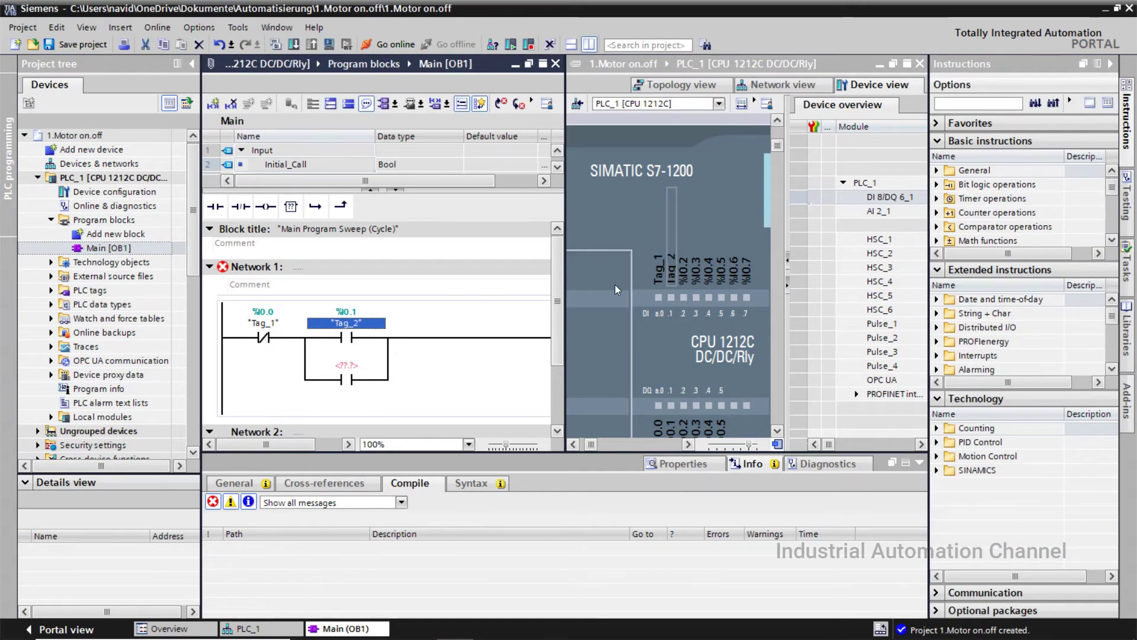
pyautogui.click(686, 274)
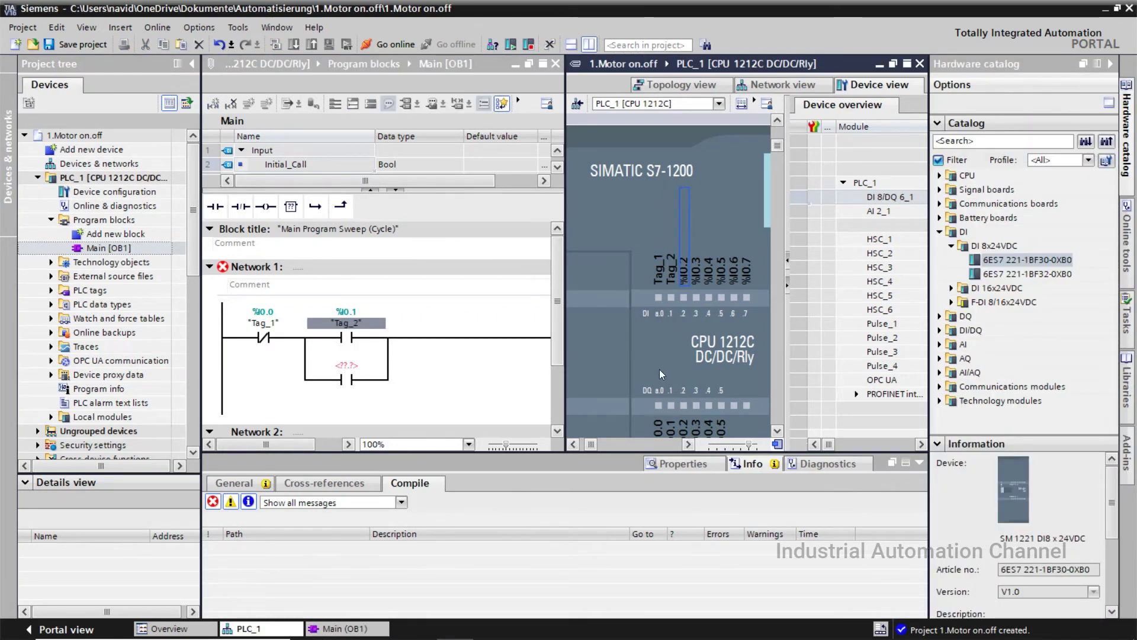
# - Assign the CPU's output %Q0.0 to the coil and the parallel branch contact, and return to the single-editor view of Main [OB1]
pyautogui.moveTo(291, 442); pyautogui.dragTo(333, 446)
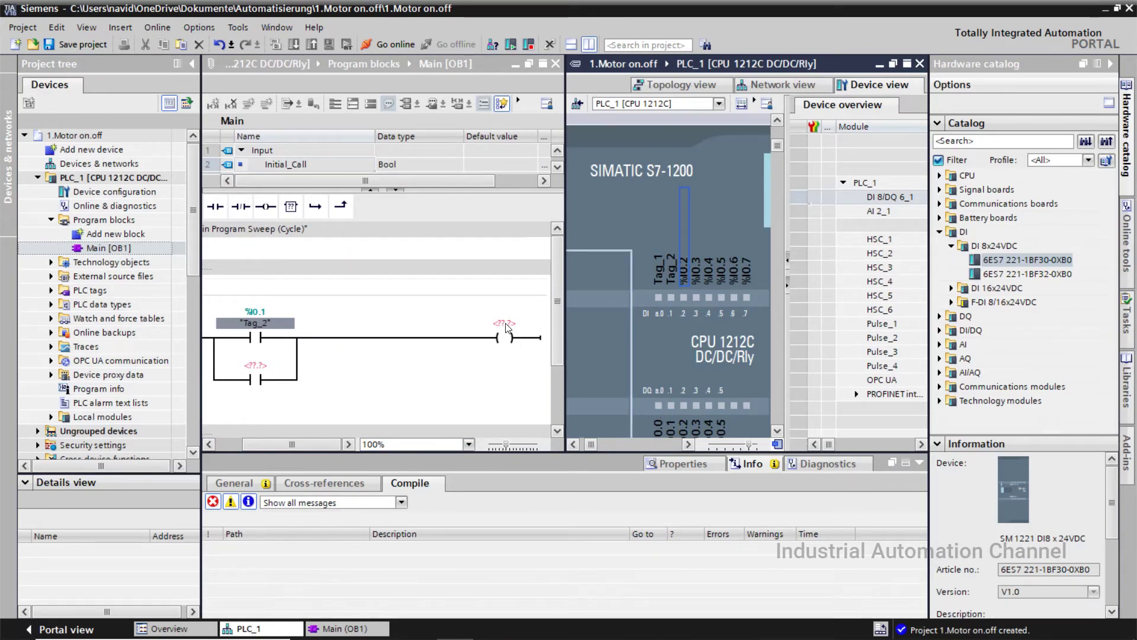
pyautogui.scroll(-3, 669, 414)
pyautogui.moveTo(659, 363); pyautogui.dragTo(513, 330)
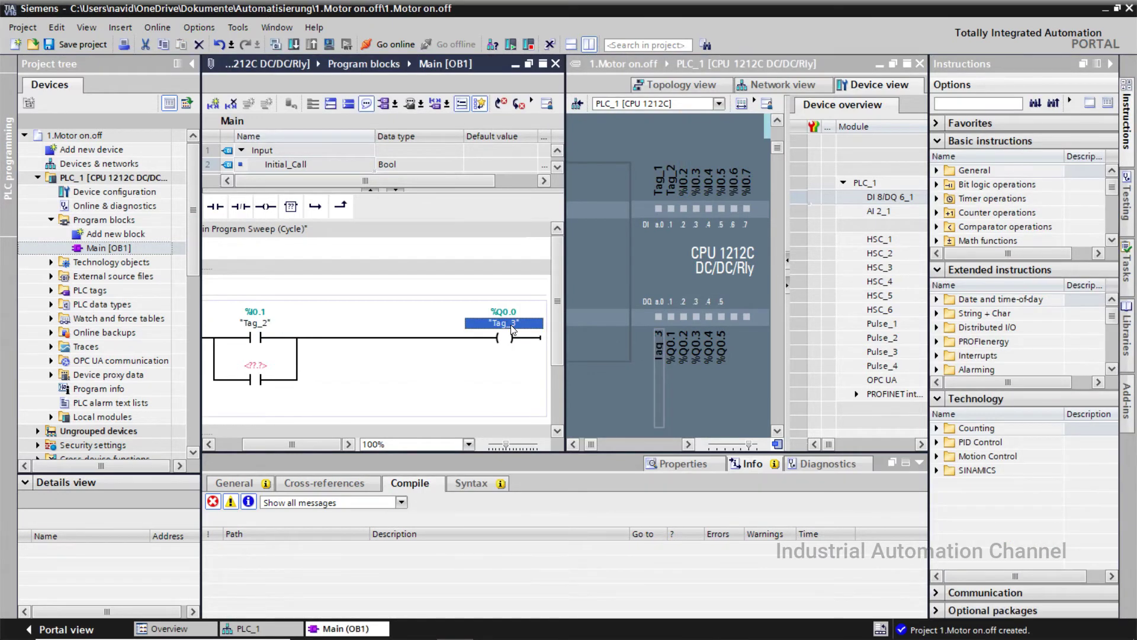
pyautogui.moveTo(328, 443)
pyautogui.mouseDown()
pyautogui.moveTo(304, 449)
pyautogui.moveTo(322, 445)
pyautogui.mouseUp()
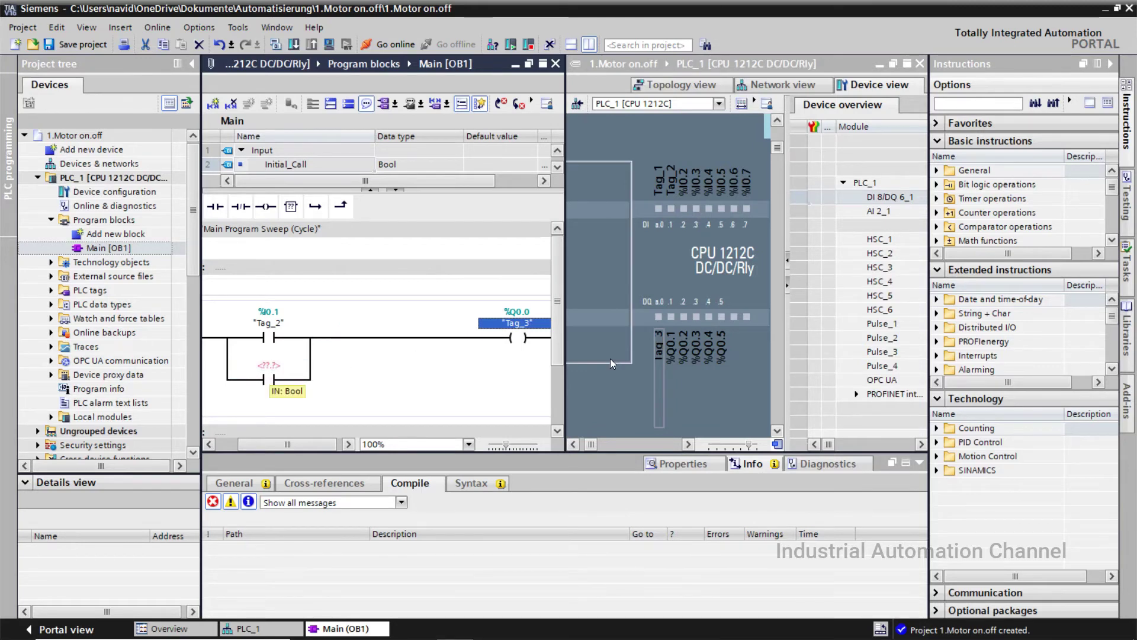
pyautogui.moveTo(660, 353); pyautogui.dragTo(274, 372)
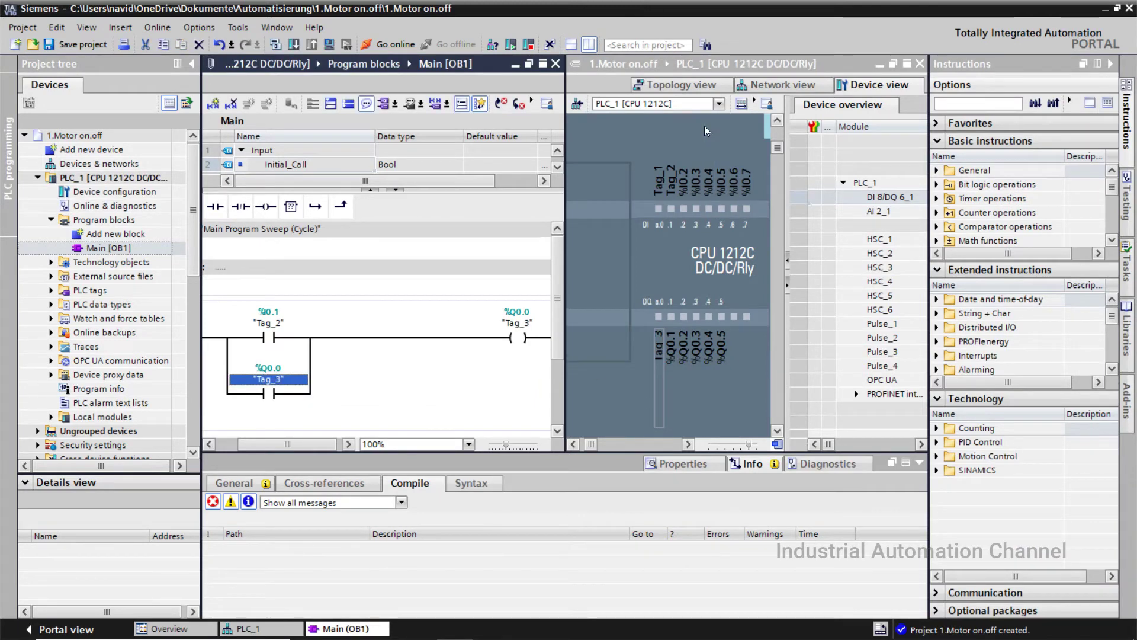
pyautogui.click(591, 50)
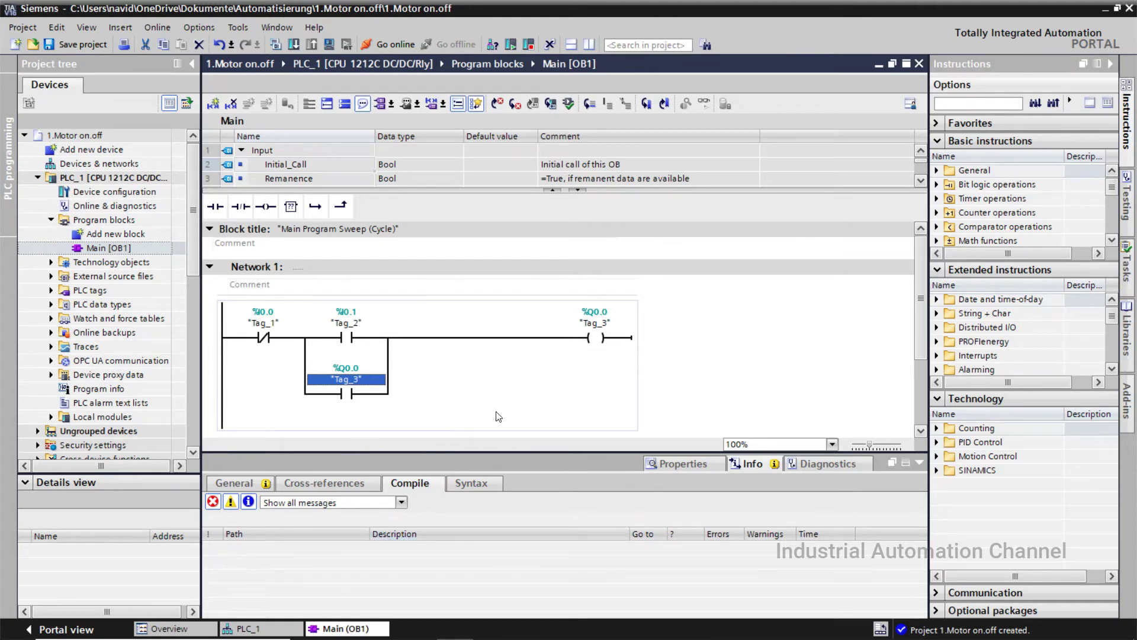
pyautogui.click(526, 392)
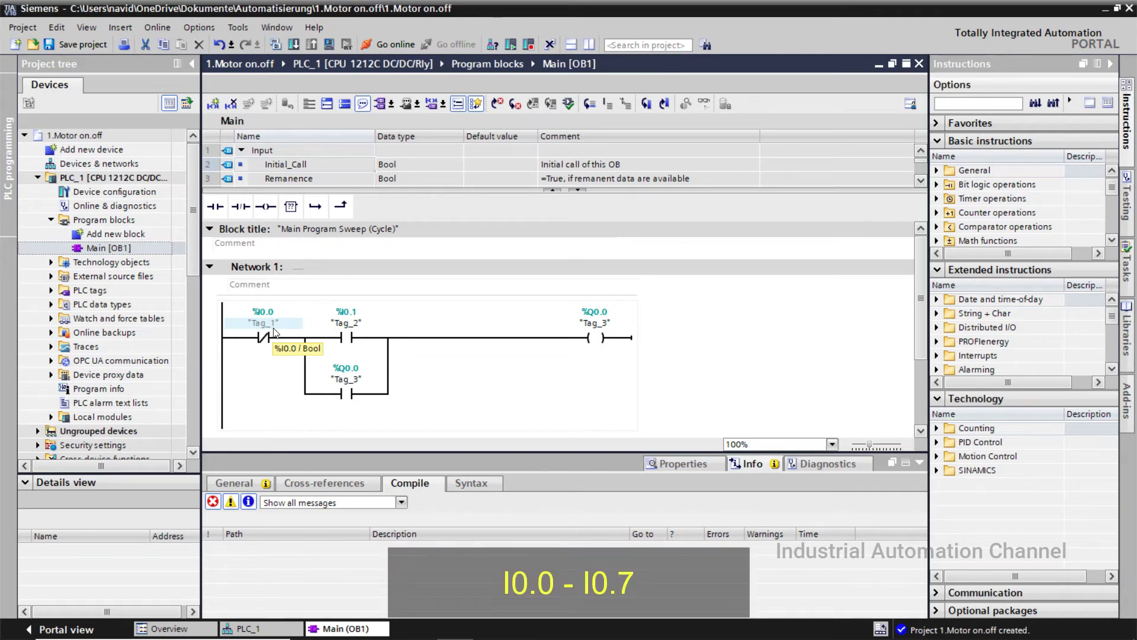
# - Rename the tag at %I0.0 on the normally closed contact to Stop, keeping its section, data type and tag table
pyautogui.rightClick(264, 322)
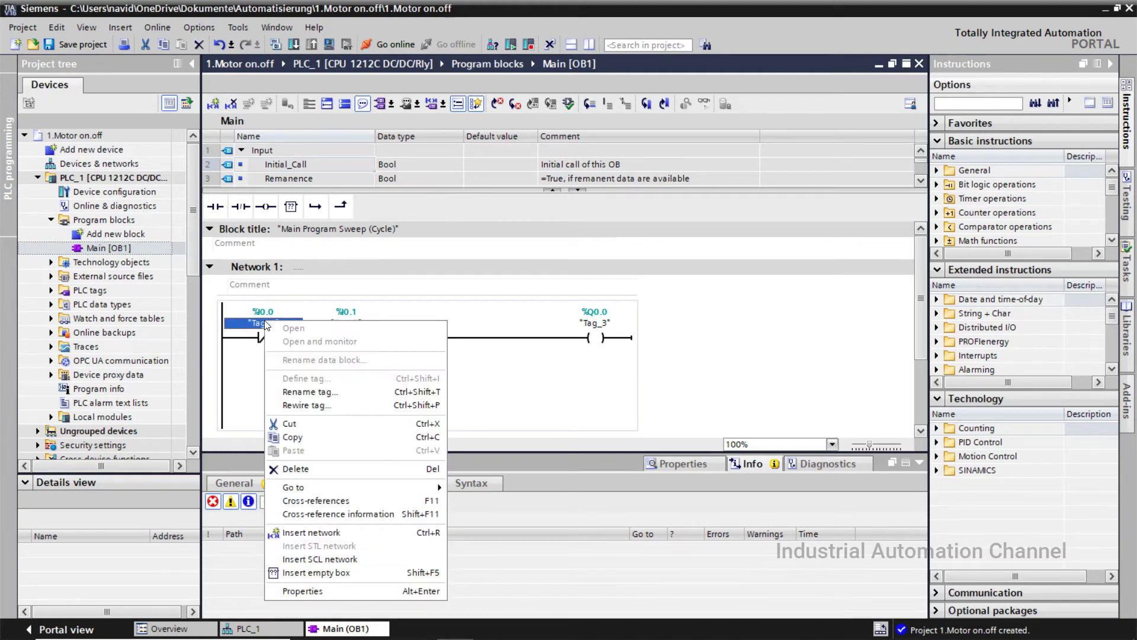
pyautogui.click(326, 392)
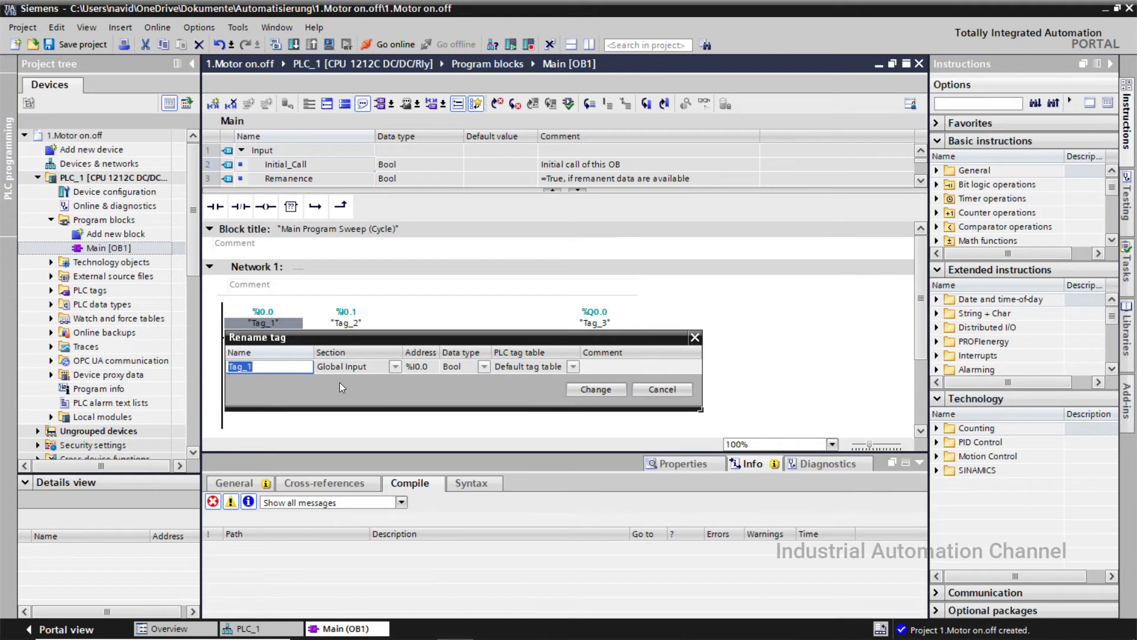
pyautogui.write('Stop')
pyautogui.click(340, 383)
pyautogui.click(392, 368)
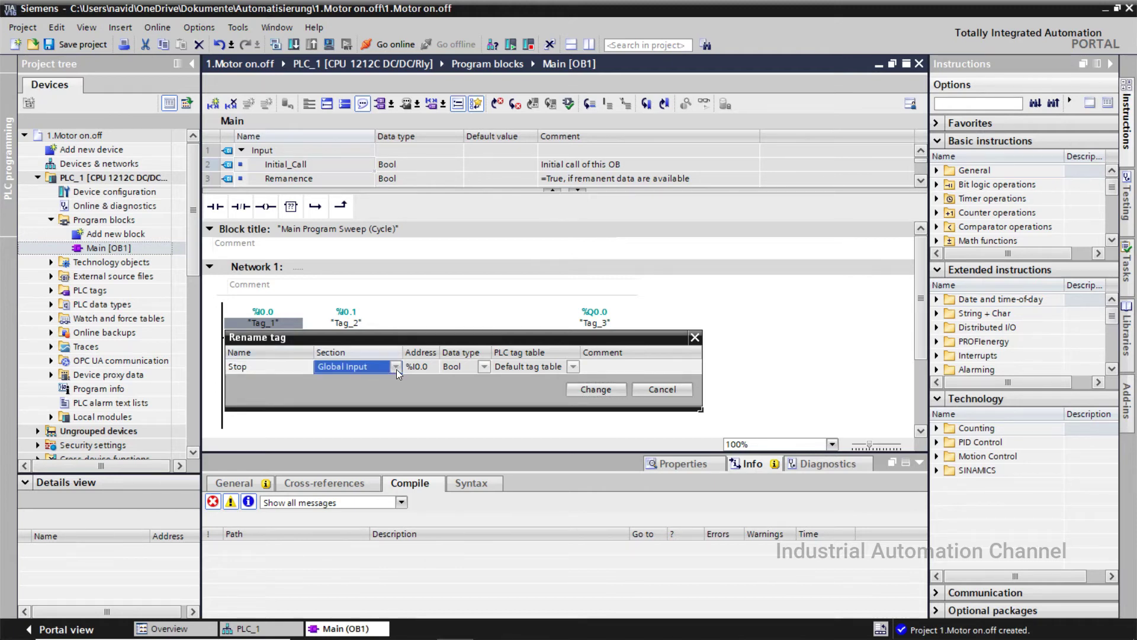
pyautogui.click(425, 371)
pyautogui.click(485, 371)
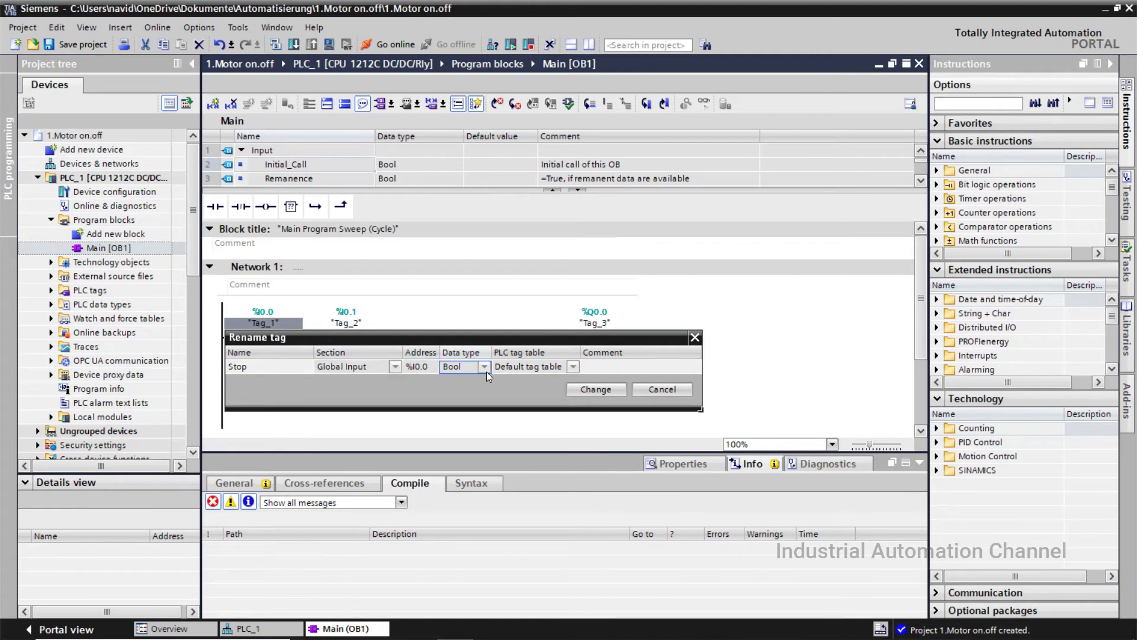
pyautogui.click(568, 364)
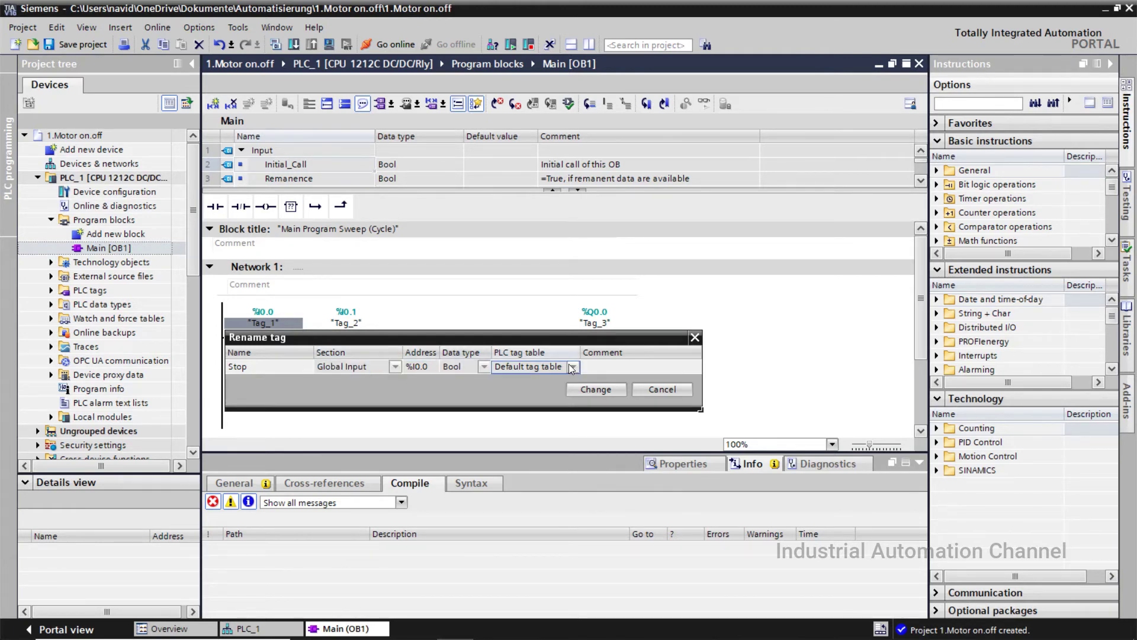
pyautogui.click(616, 391)
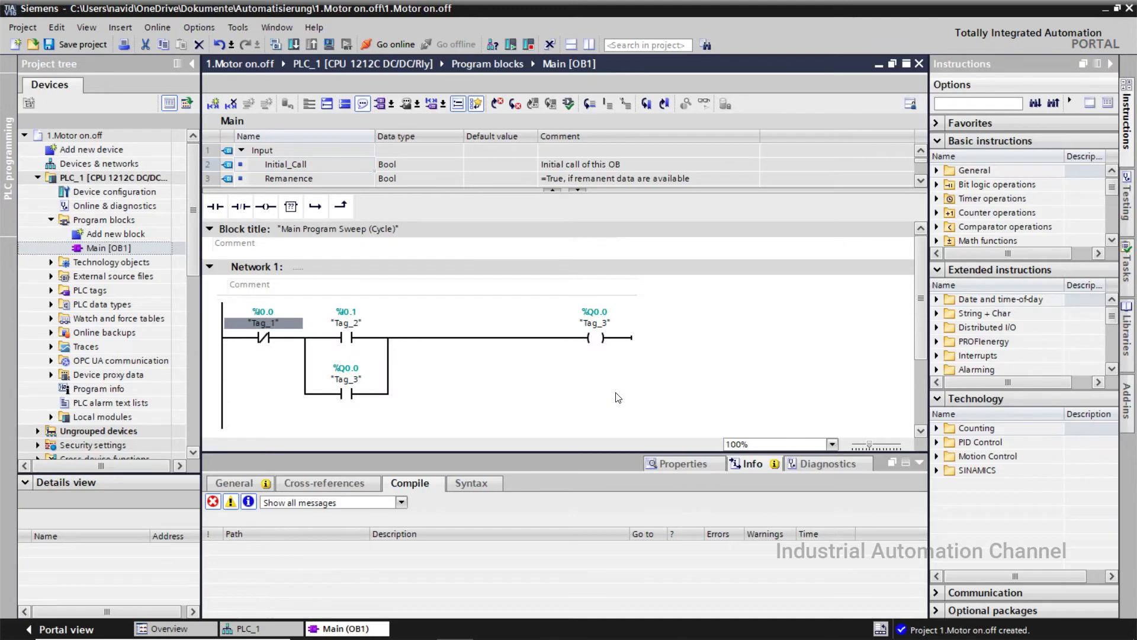
pyautogui.click(490, 381)
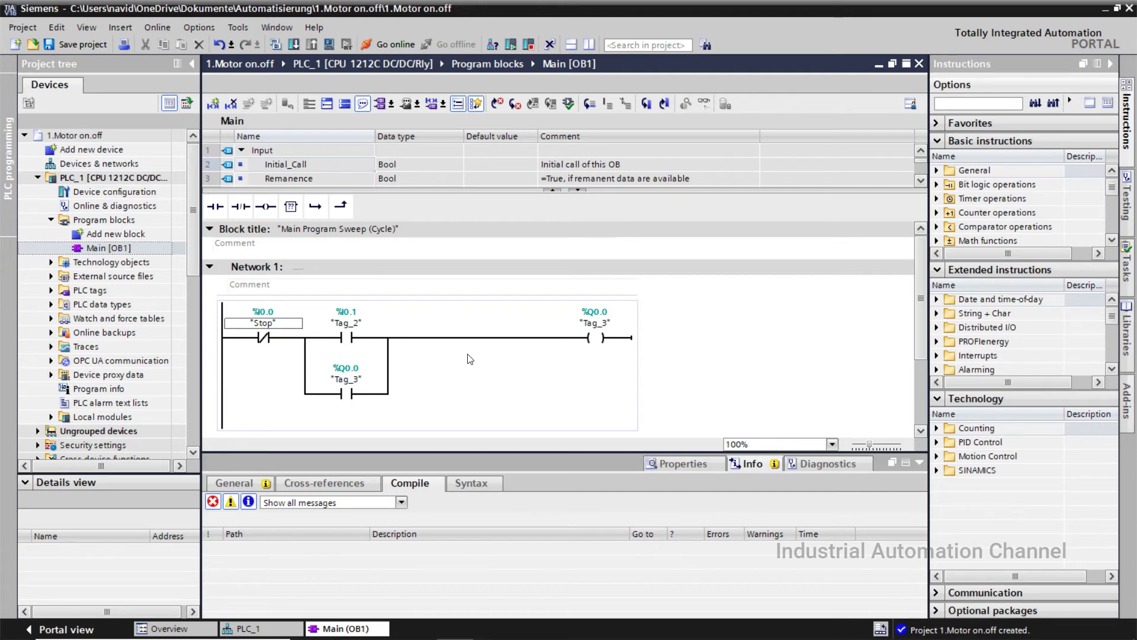
# - Rename the tag at %I0.1 on the upper normally open contact to Start
pyautogui.rightClick(356, 327)
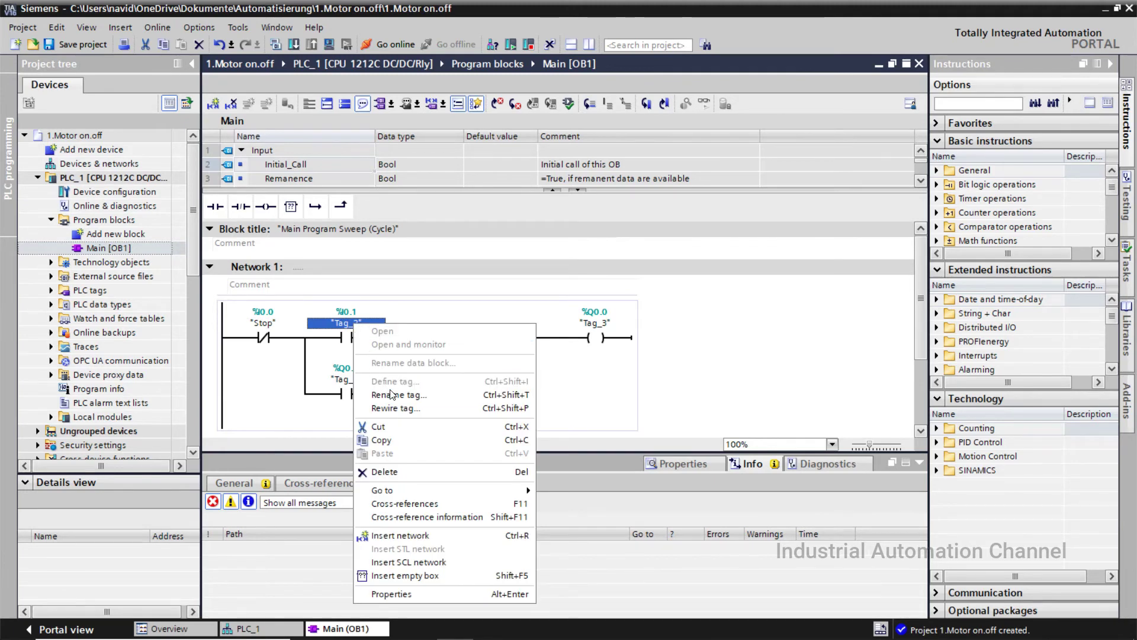
pyautogui.click(391, 394)
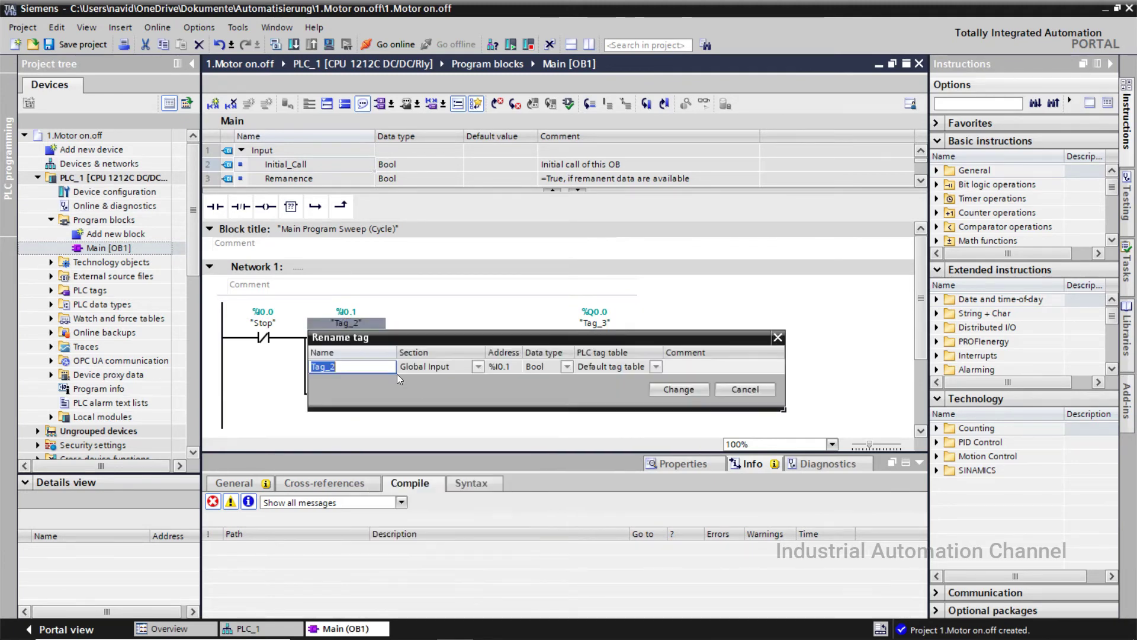
pyautogui.write('Start')
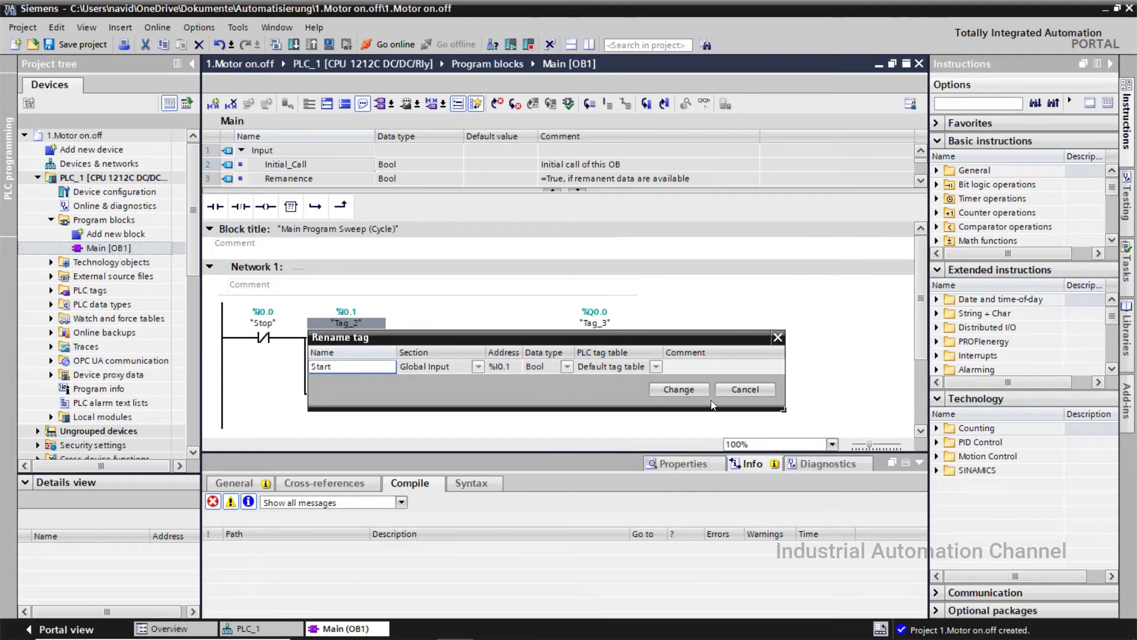
pyautogui.click(696, 391)
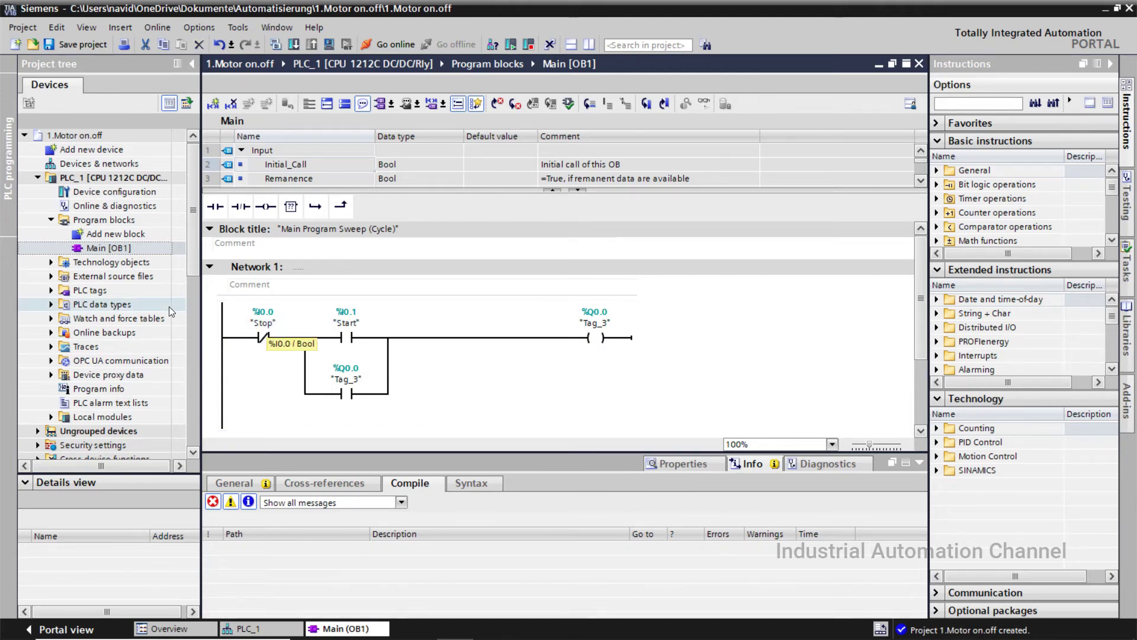
# - Show all PLC tags, rename the %Q0.0 tag to Motor, and return to the Main [OB1] program
pyautogui.click(50, 291)
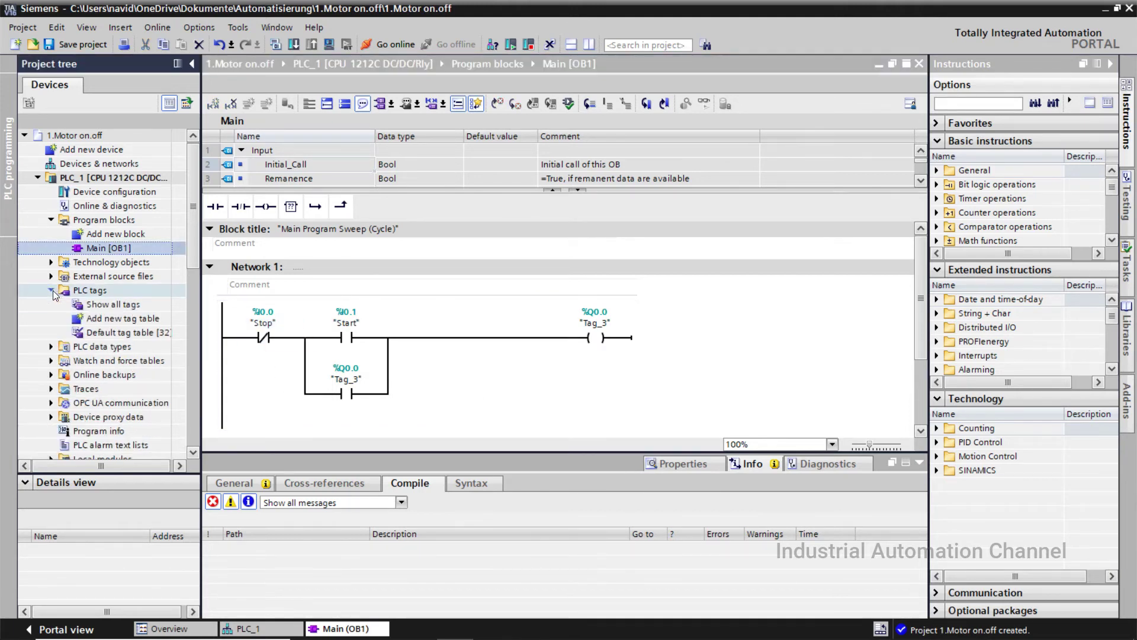
pyautogui.doubleClick(109, 306)
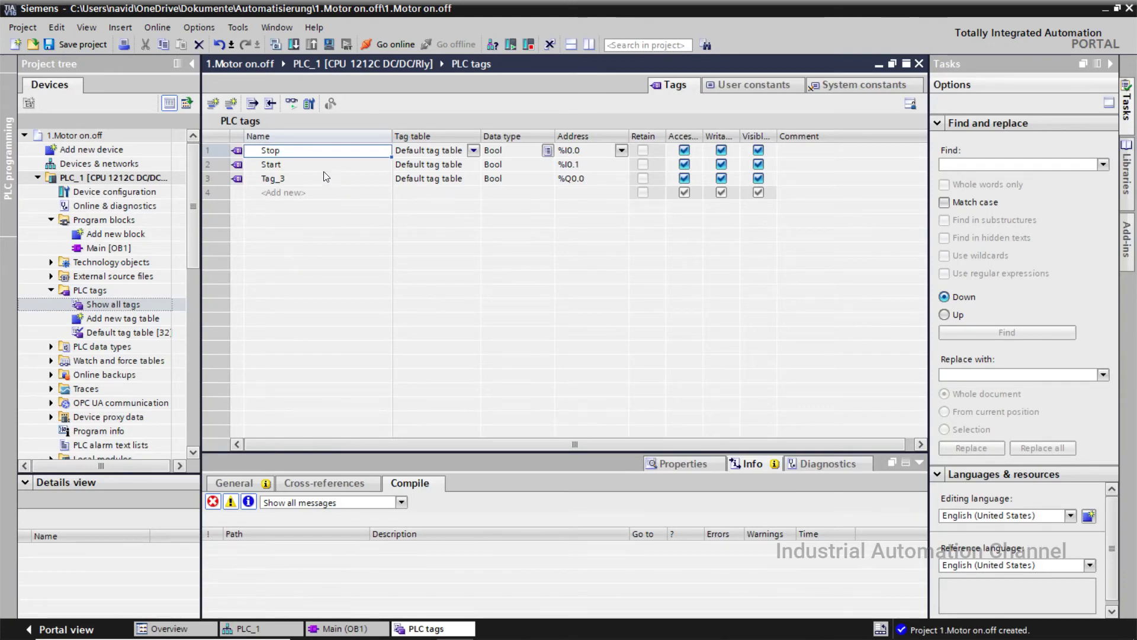
pyautogui.click(293, 179)
pyautogui.click(293, 180)
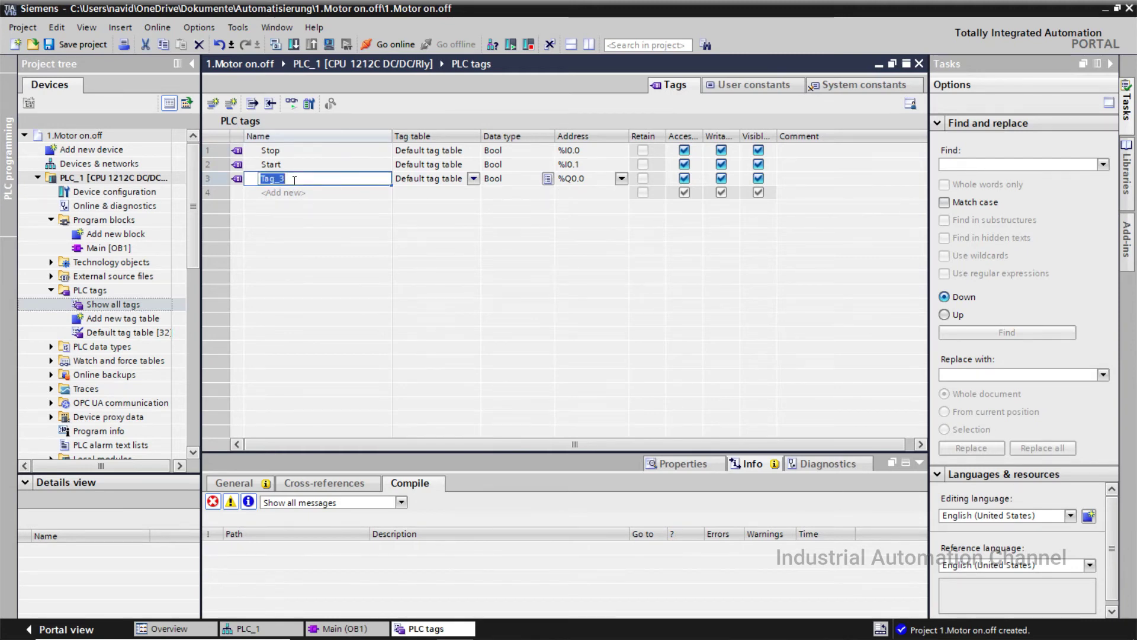
pyautogui.write('Motor')
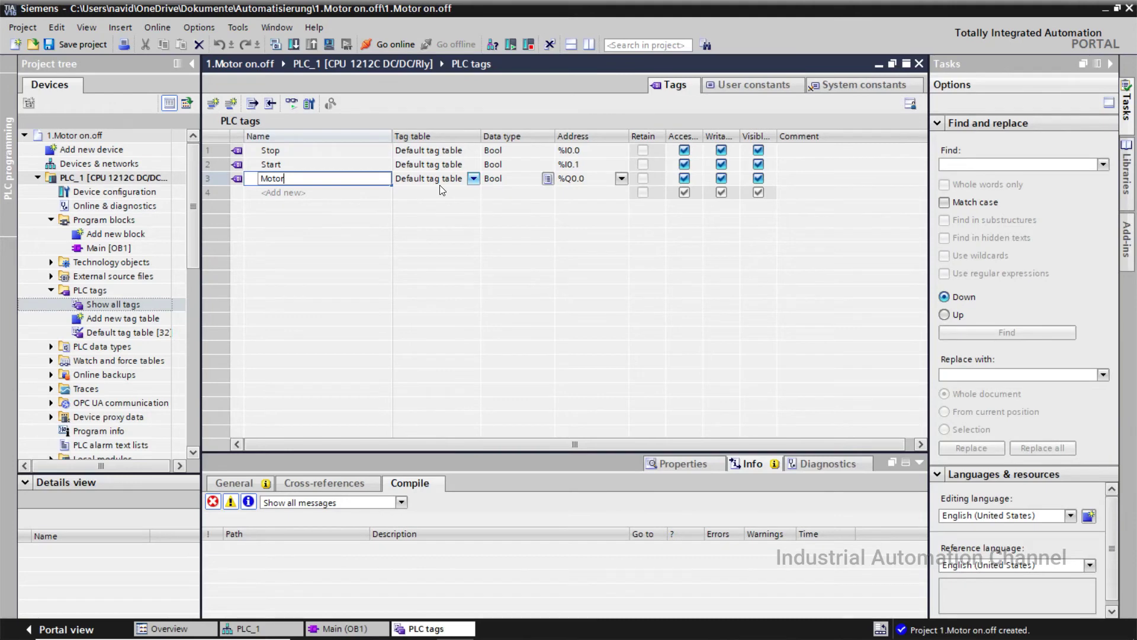
pyautogui.press('Return')
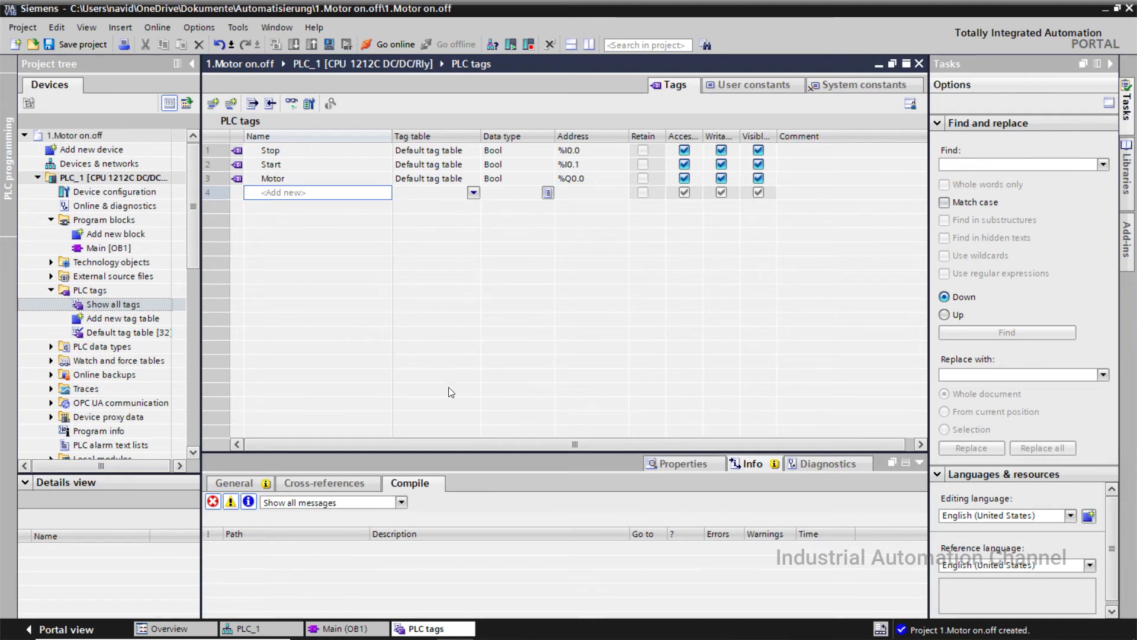
pyautogui.click(363, 632)
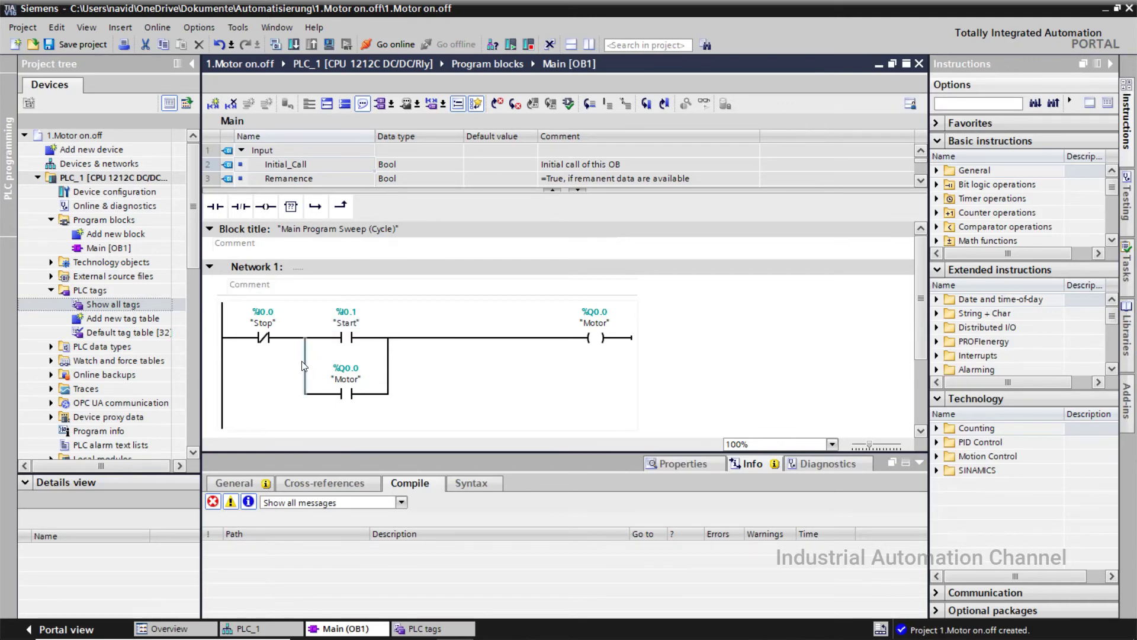
# - Compile the motor program and adjust the height of the compile results area
pyautogui.click(276, 49)
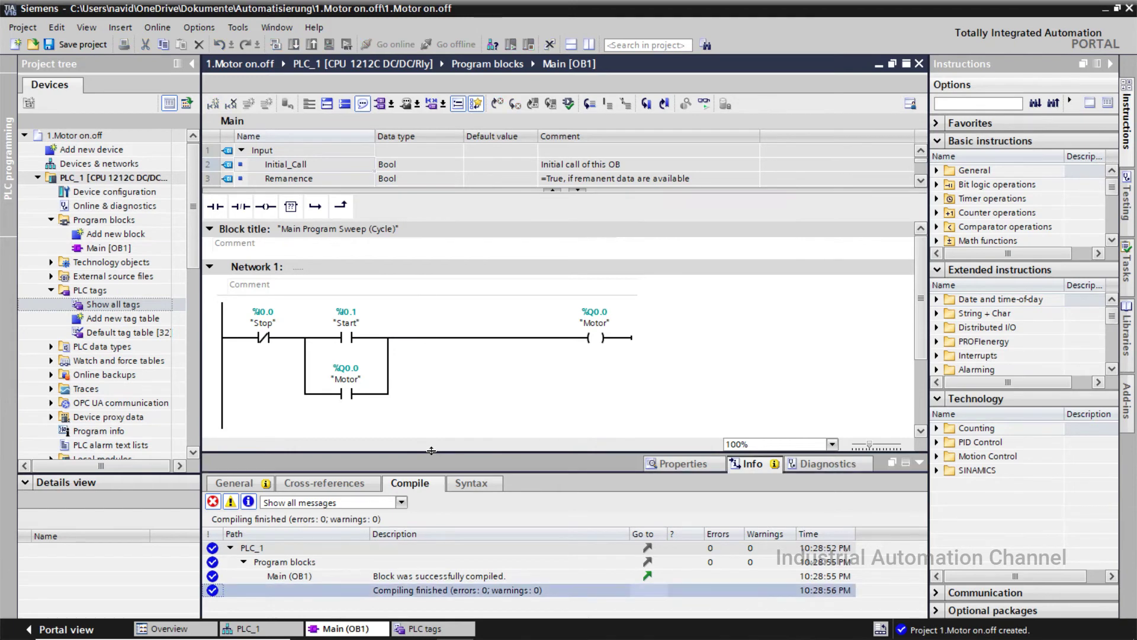
pyautogui.moveTo(434, 453); pyautogui.dragTo(432, 415)
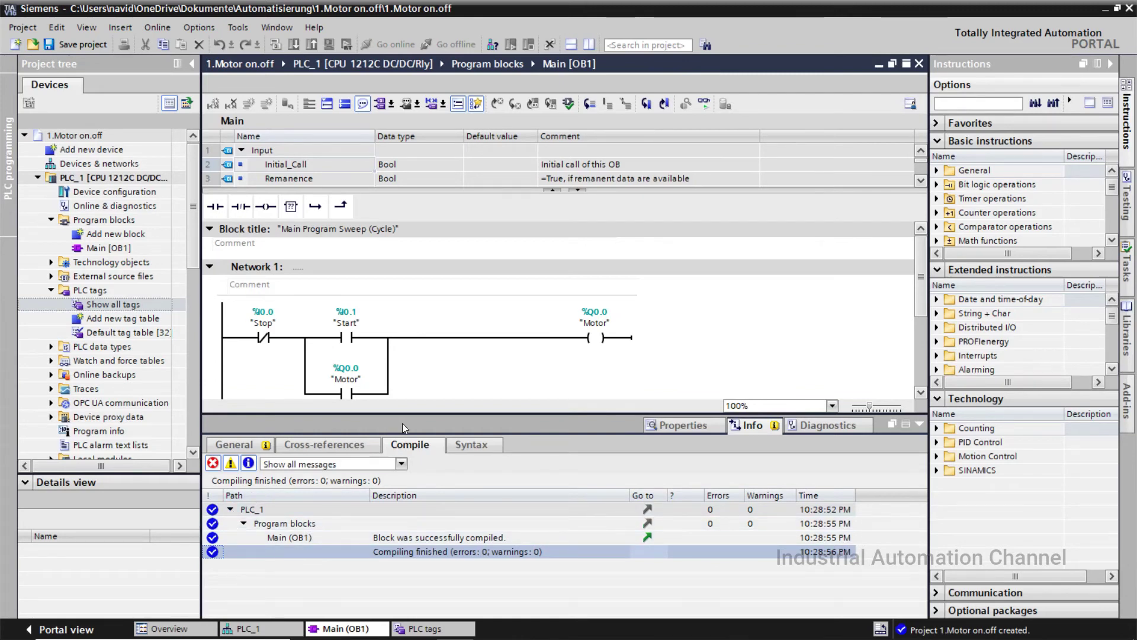
pyautogui.moveTo(417, 416); pyautogui.dragTo(417, 463)
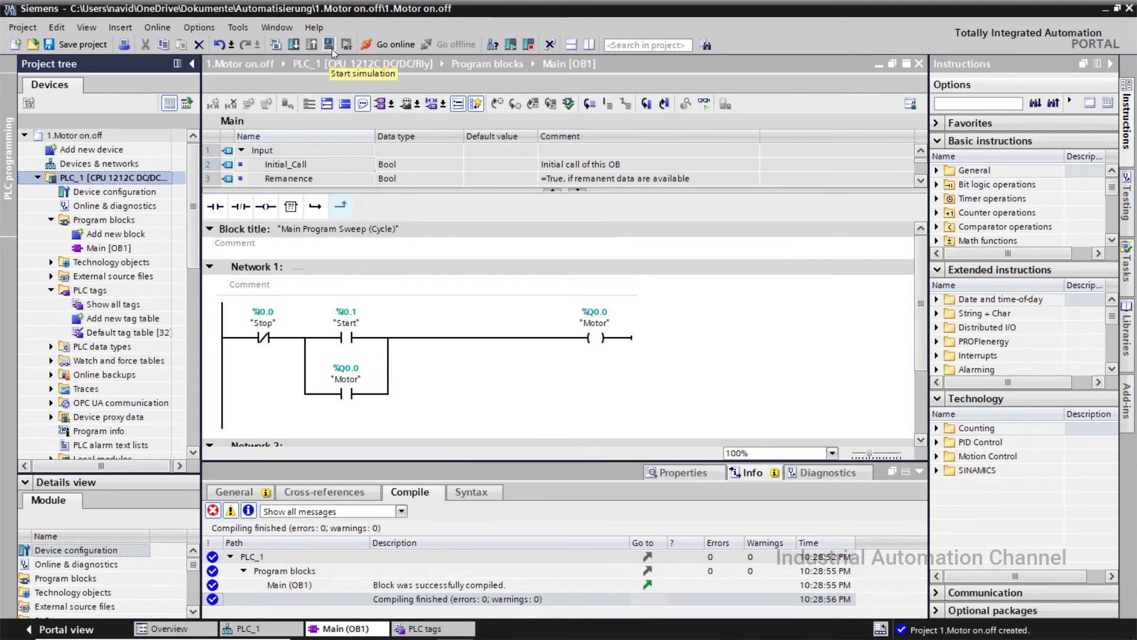
# - Start the PLC simulation with simulation support enabled and load PLC_1 into the simulated PLC
pyautogui.click(330, 45)
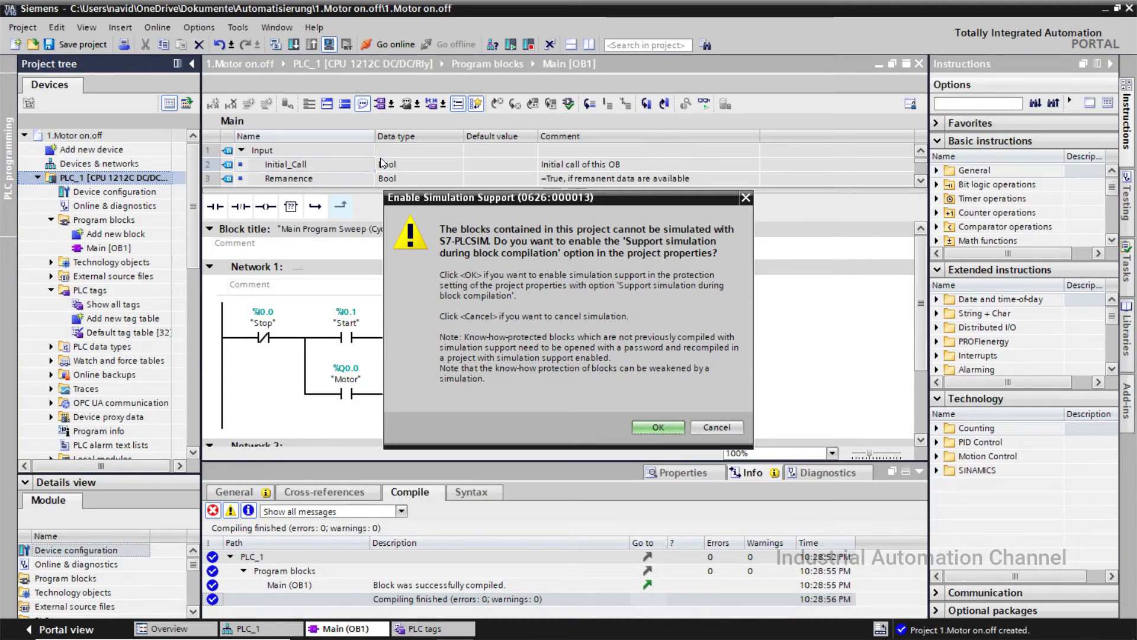
pyautogui.click(649, 427)
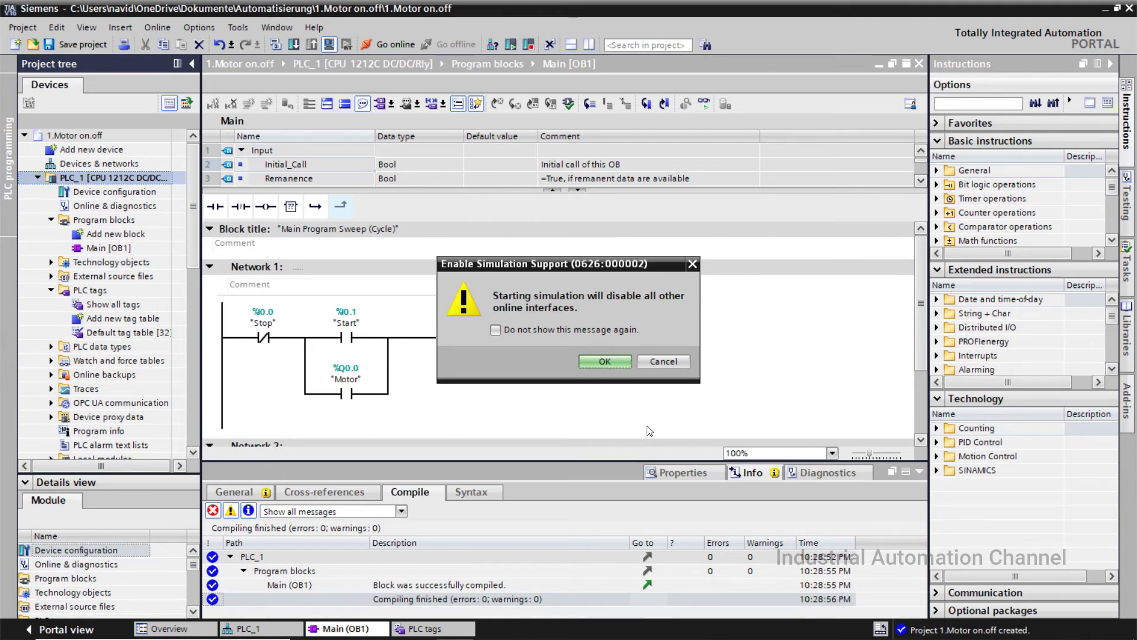
pyautogui.click(592, 366)
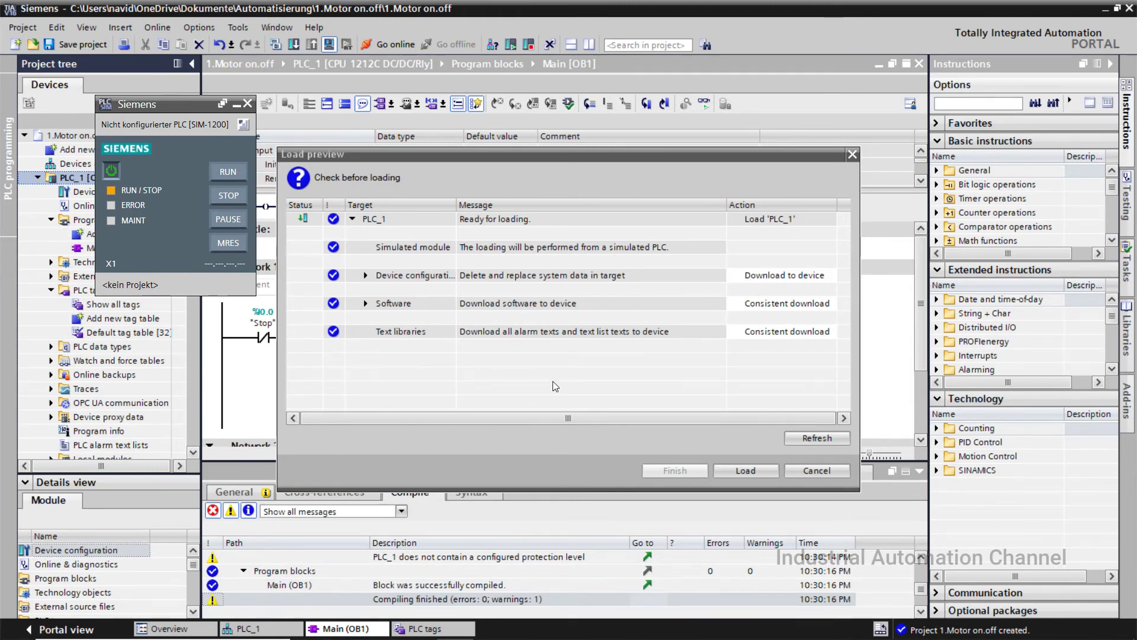
pyautogui.click(602, 416)
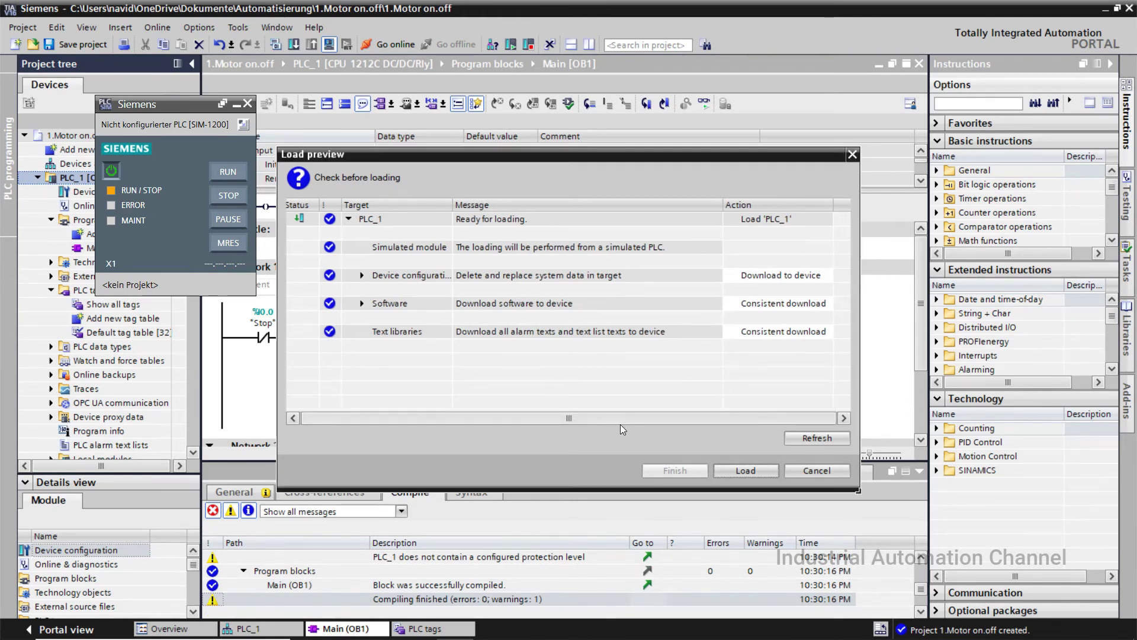
pyautogui.click(730, 471)
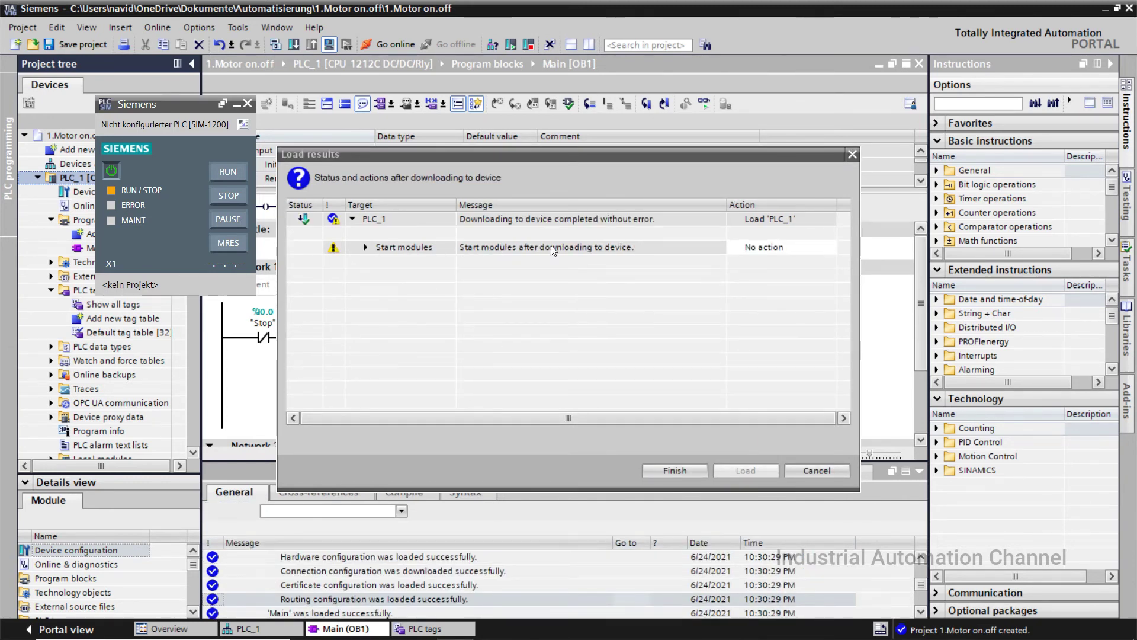
# - Set the post-download action for the modules to Start module and finish loading PLC_1
pyautogui.click(365, 249)
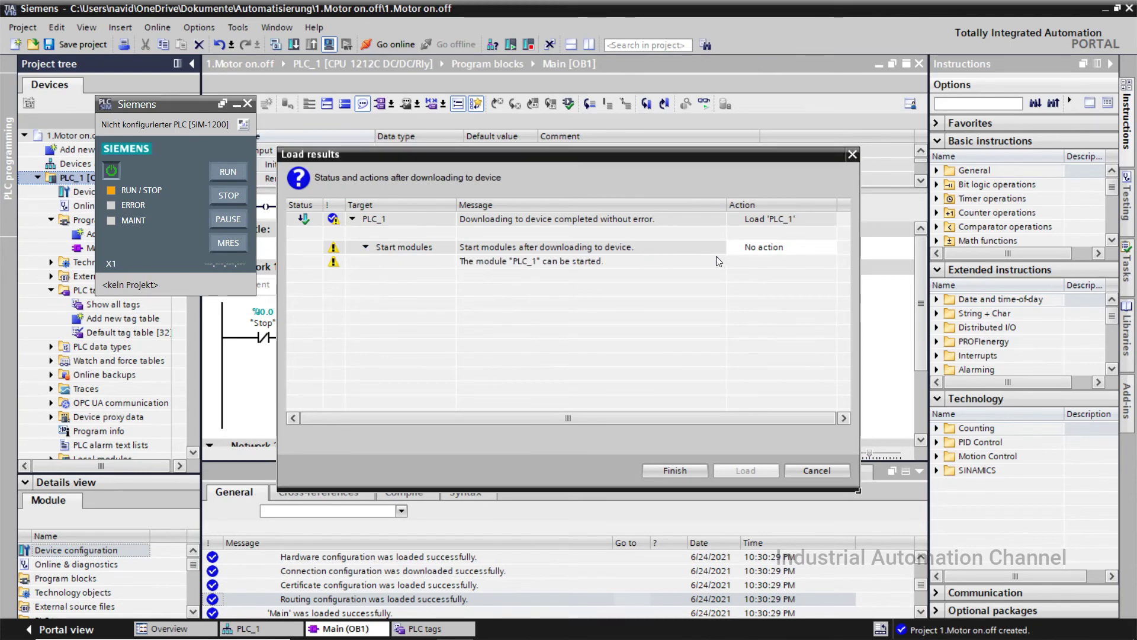
pyautogui.click(772, 251)
pyautogui.click(833, 250)
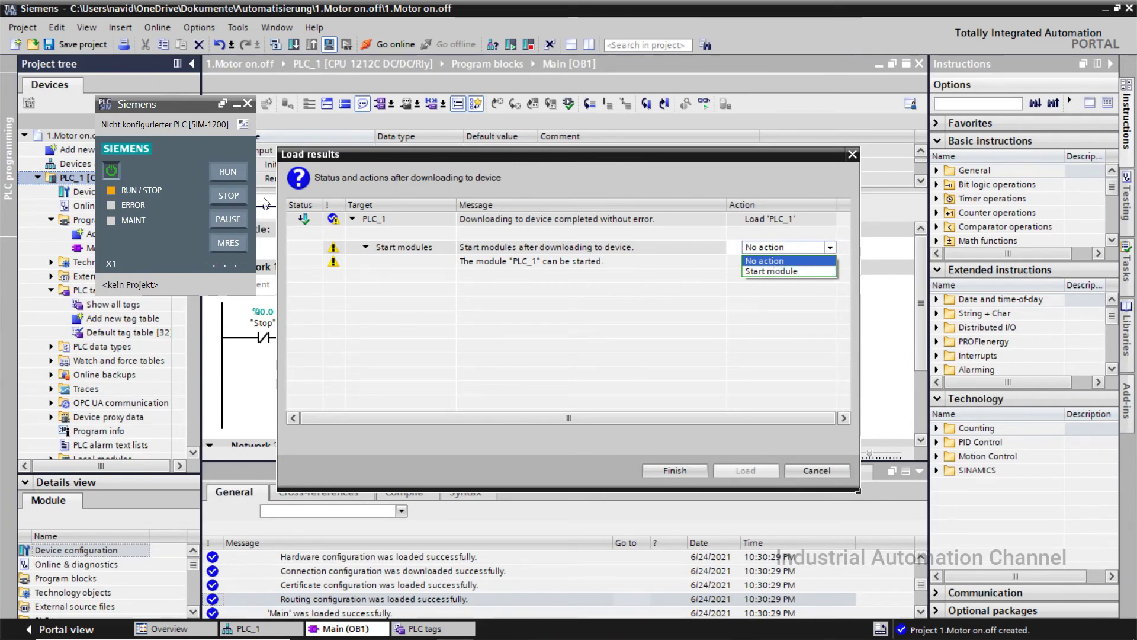
pyautogui.click(585, 308)
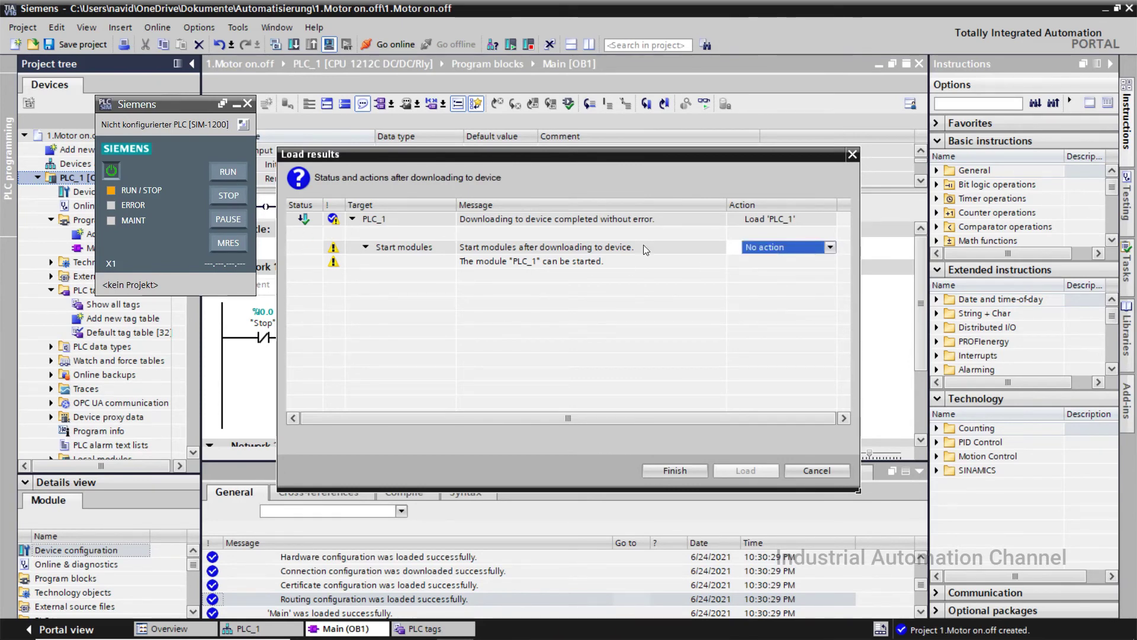
pyautogui.click(769, 247)
pyautogui.click(769, 247)
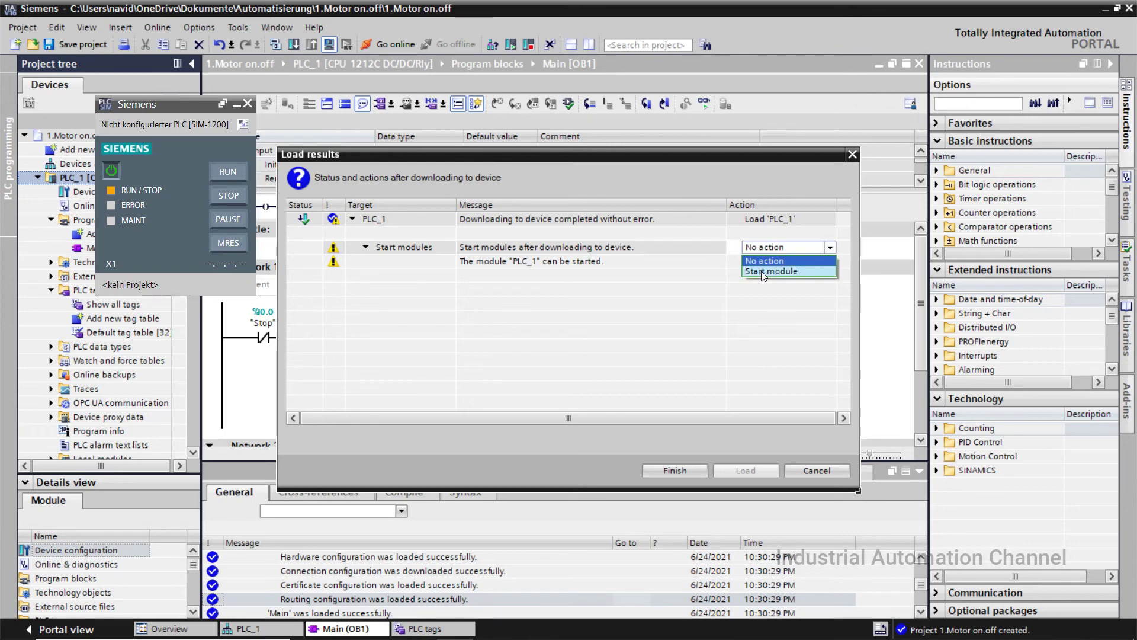
pyautogui.click(759, 269)
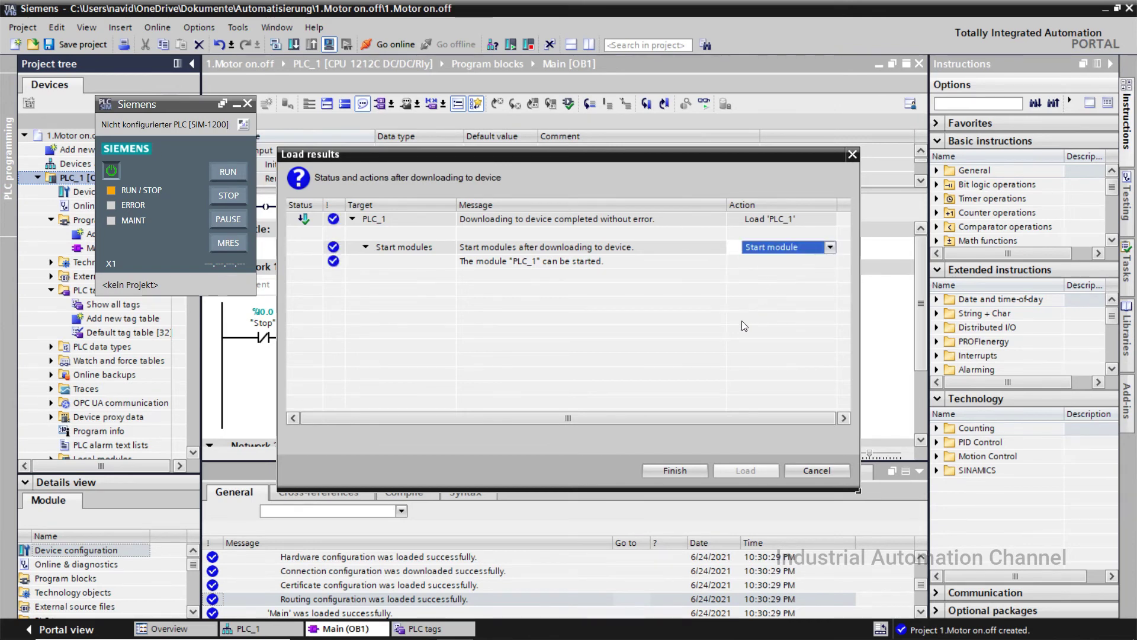
pyautogui.click(695, 469)
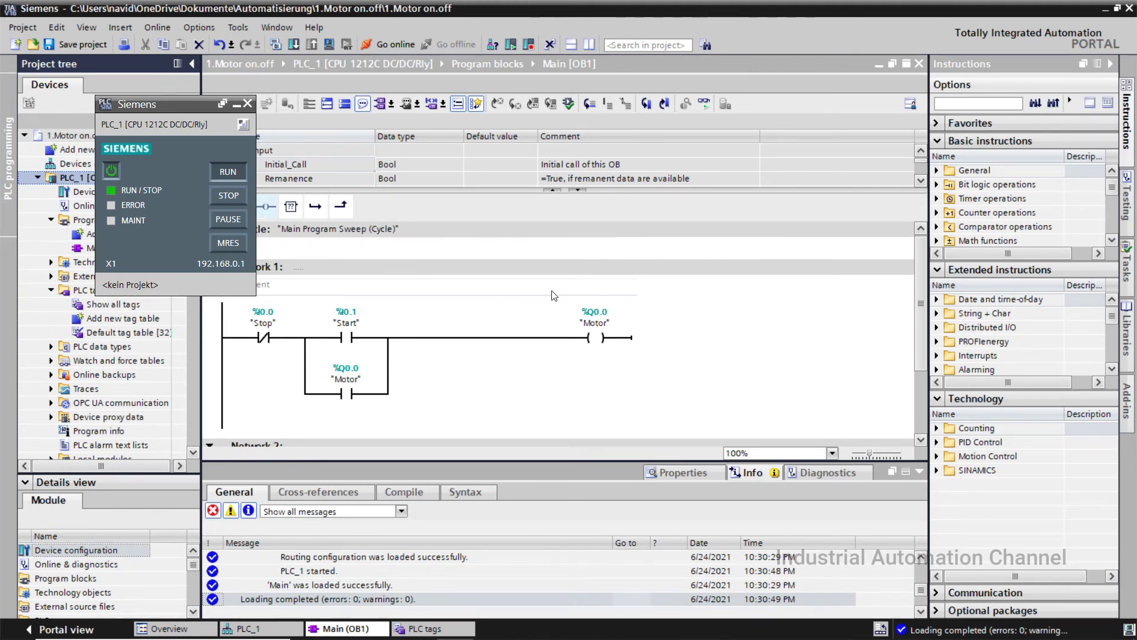
# - Go online with PLC_1 and move the simulator window clear of the project tree and ladder program
pyautogui.click(485, 12)
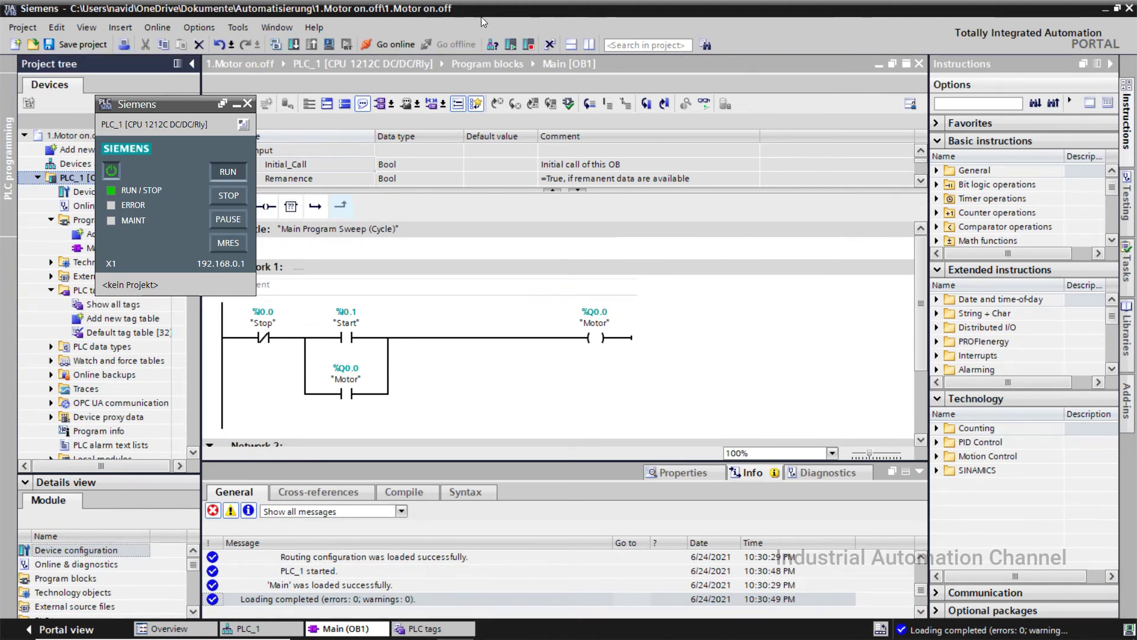
pyautogui.click(406, 45)
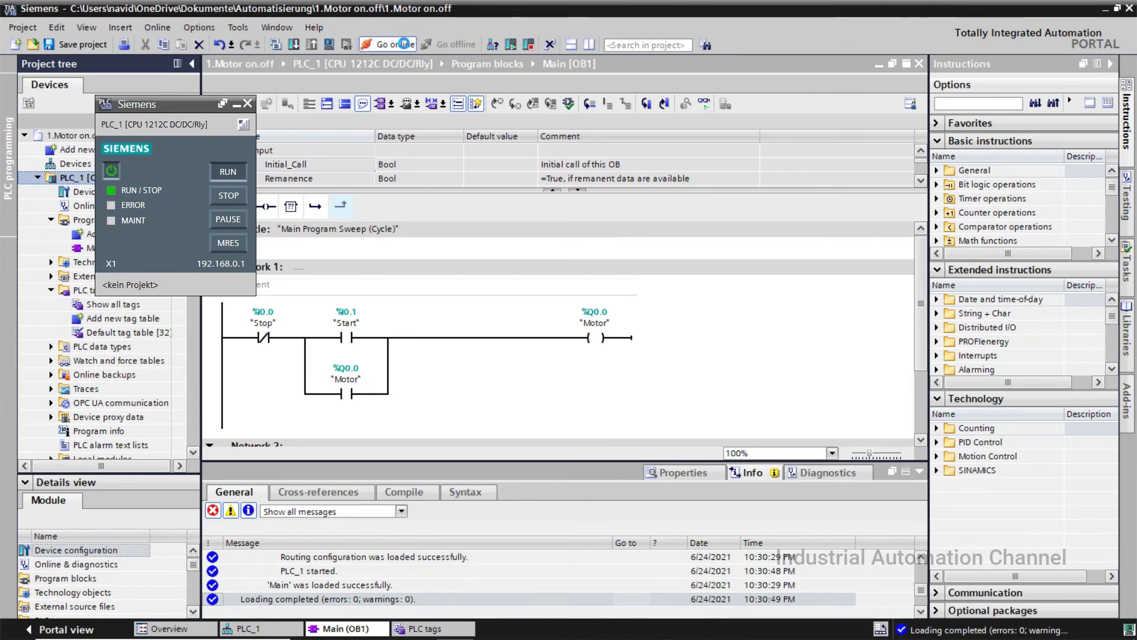
pyautogui.moveTo(185, 103); pyautogui.dragTo(1025, 153)
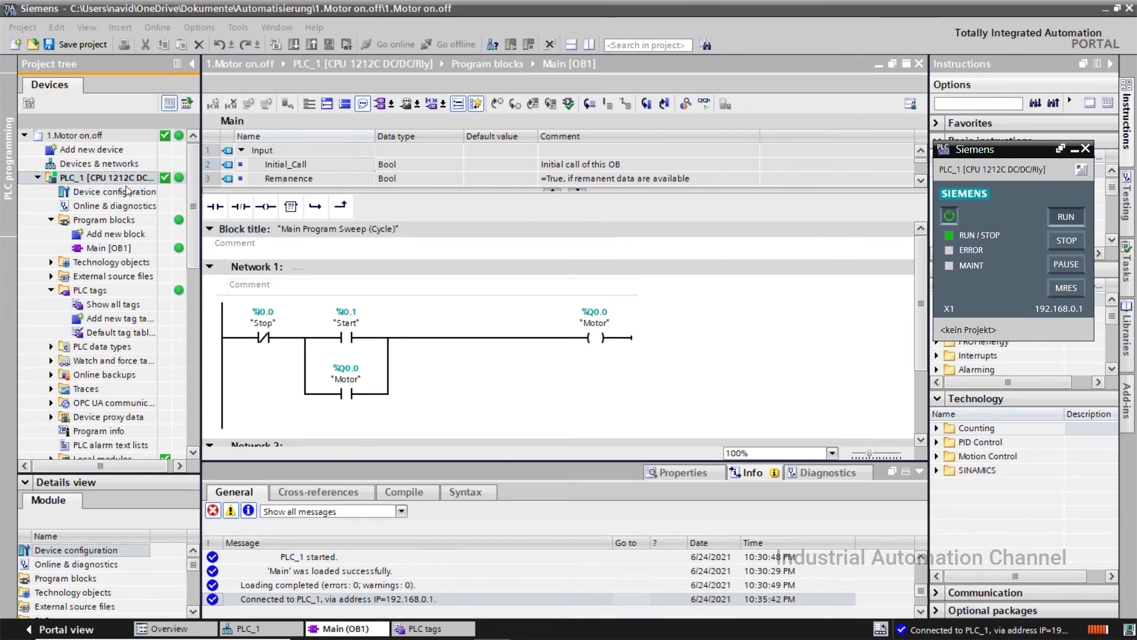
pyautogui.moveTo(187, 195); pyautogui.dragTo(190, 152)
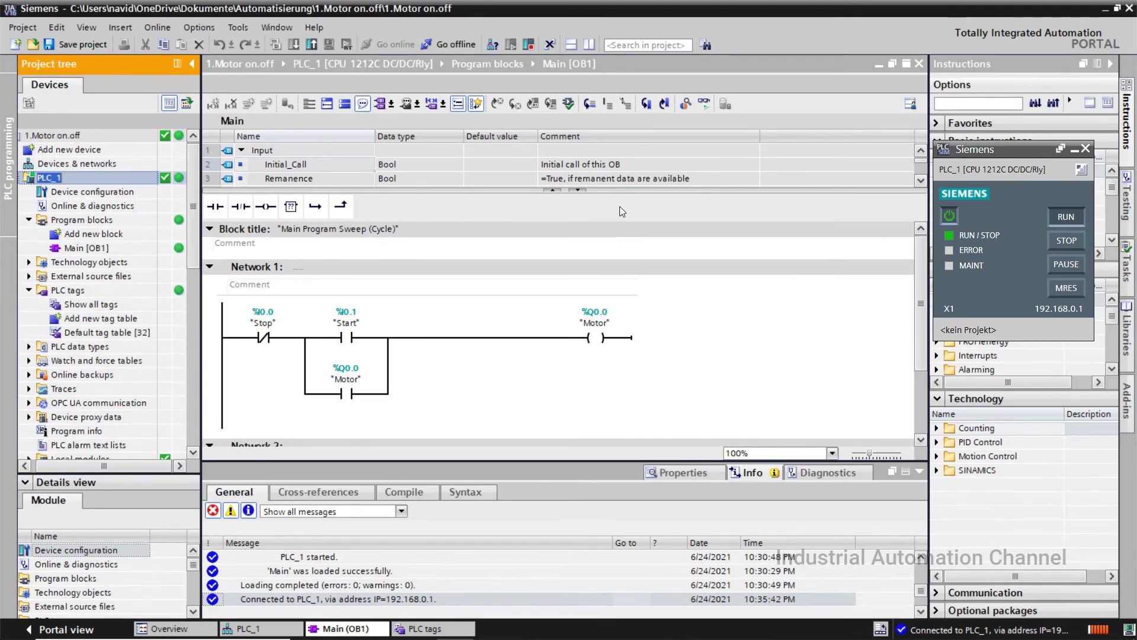
# - Turn on online monitoring of the Main block and enlarge the ladder editor area to show Network 2
pyautogui.click(706, 105)
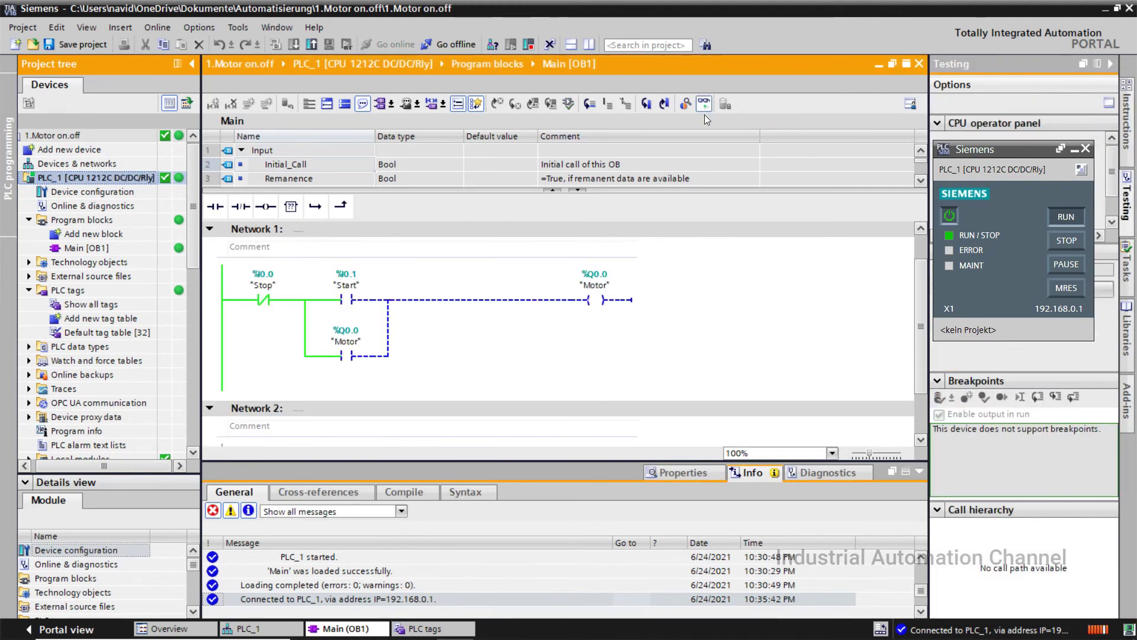
pyautogui.moveTo(599, 460); pyautogui.dragTo(602, 493)
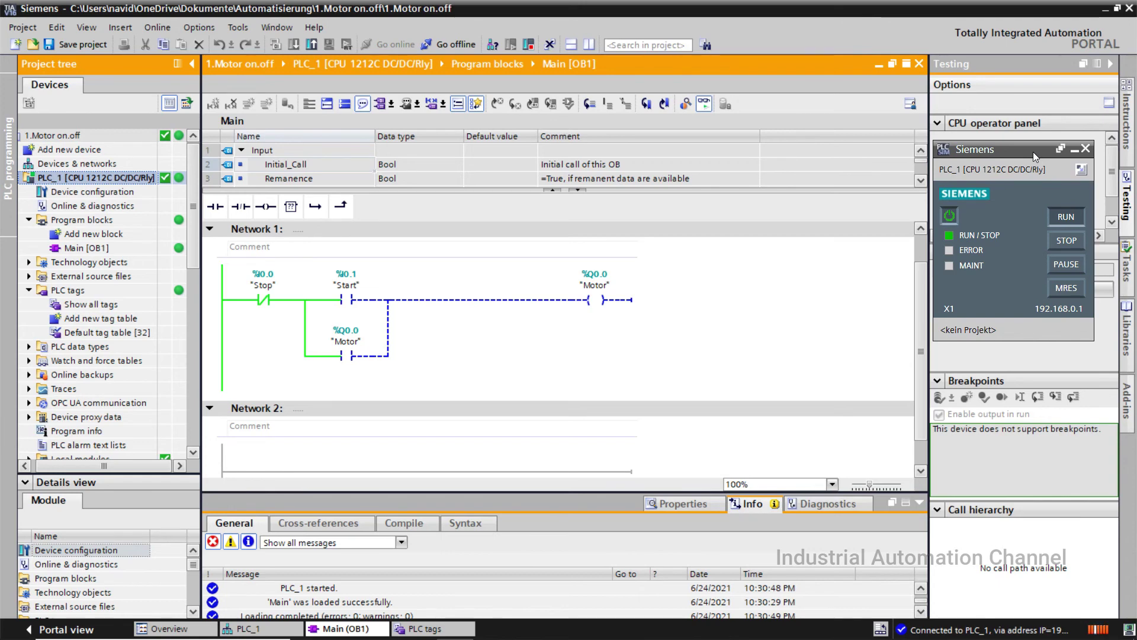
# - Switch the PLC simulator to its maximized project view and create a simulation project named 1.Motor on.off
pyautogui.click(1081, 171)
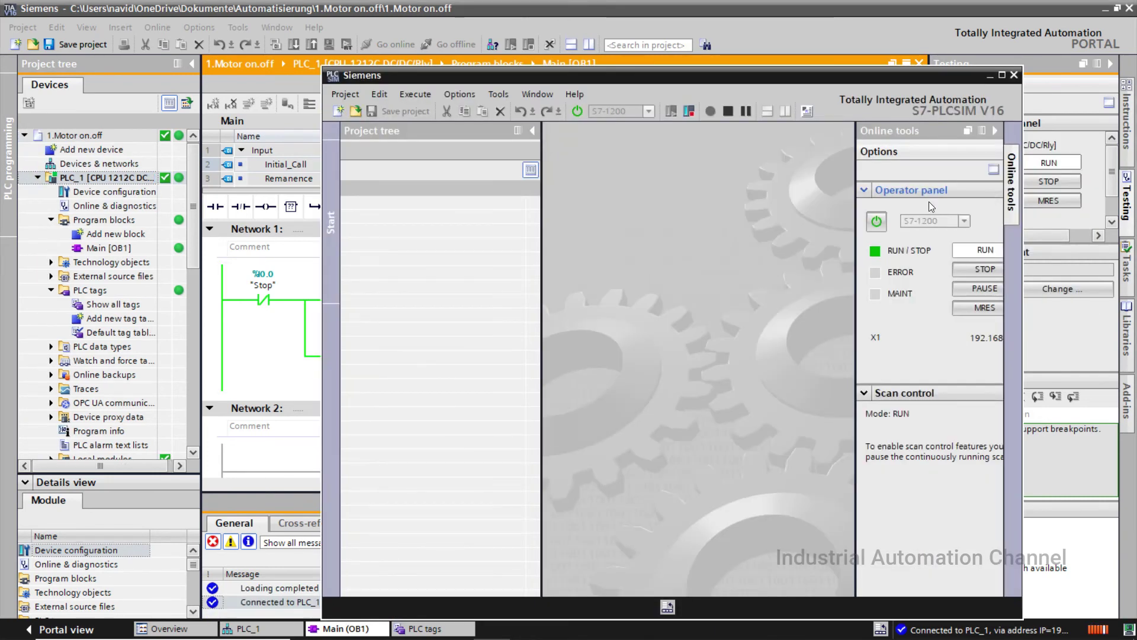
pyautogui.click(1002, 75)
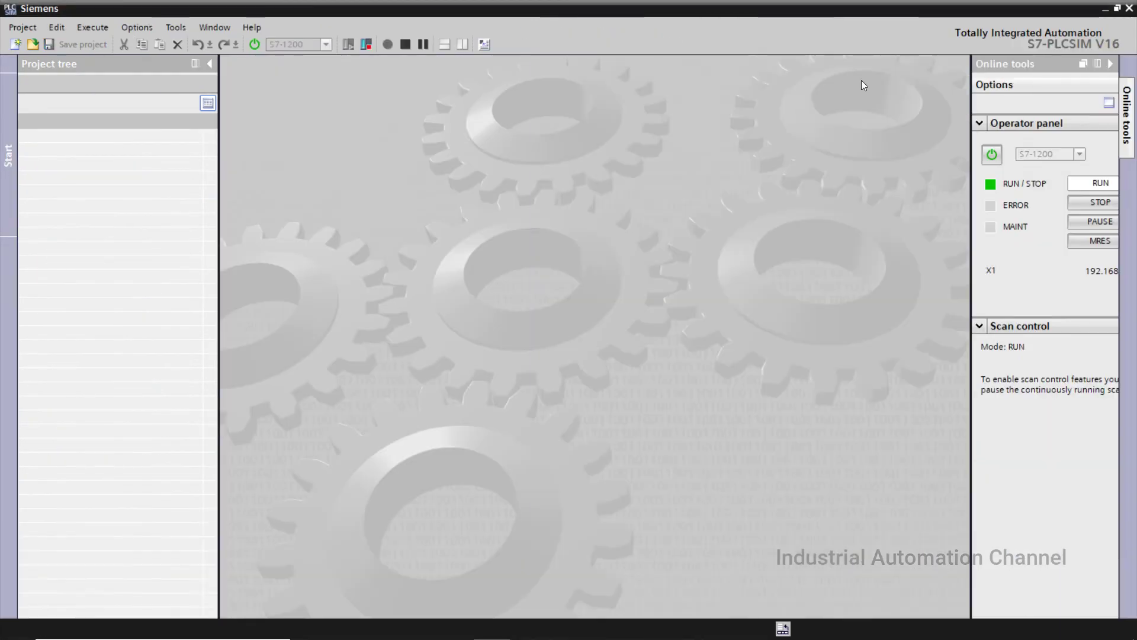
pyautogui.click(14, 45)
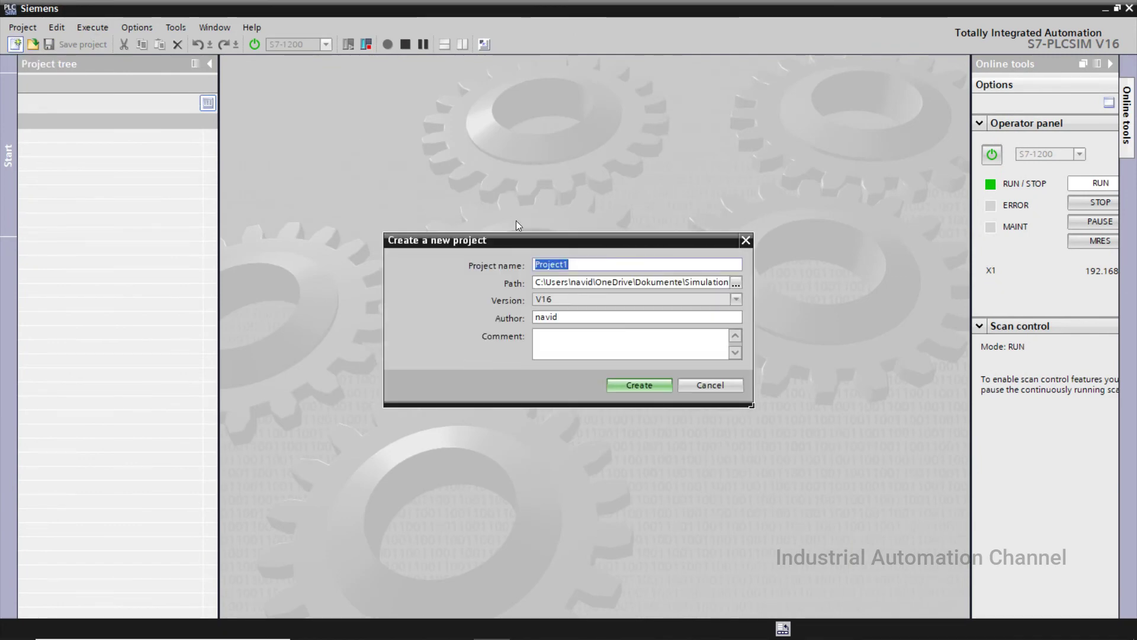
pyautogui.write('1.Motor')
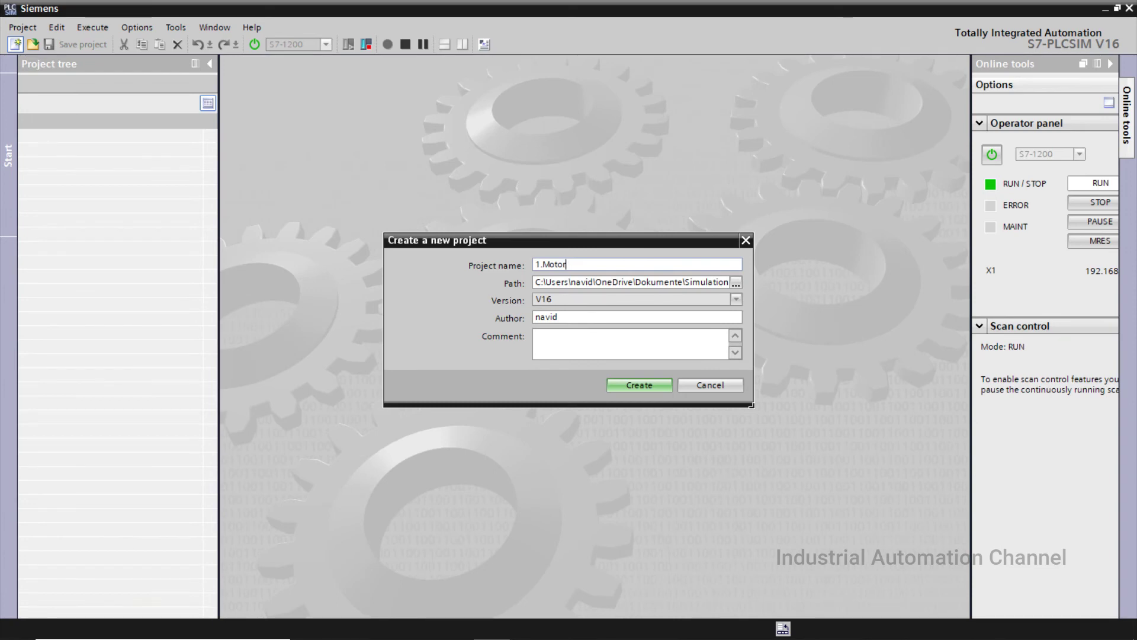
pyautogui.write('on.off')
pyautogui.click(624, 389)
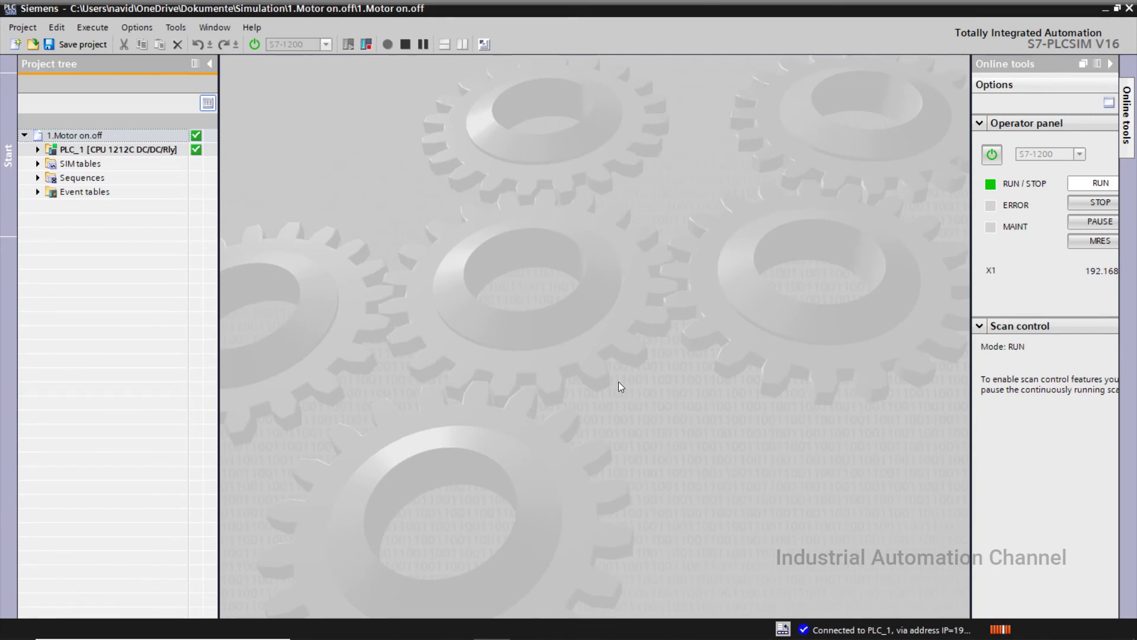
# - Open PLC_1's device configuration in the simulation project to view its tag addresses, and collapse its tree entry
pyautogui.click(37, 149)
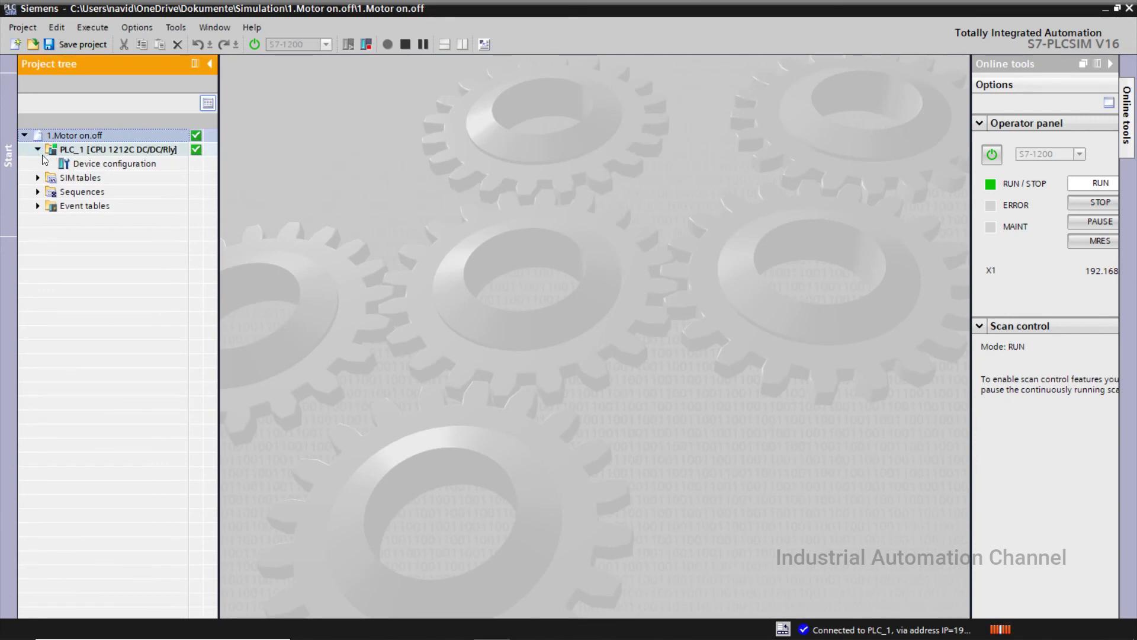
pyautogui.doubleClick(80, 164)
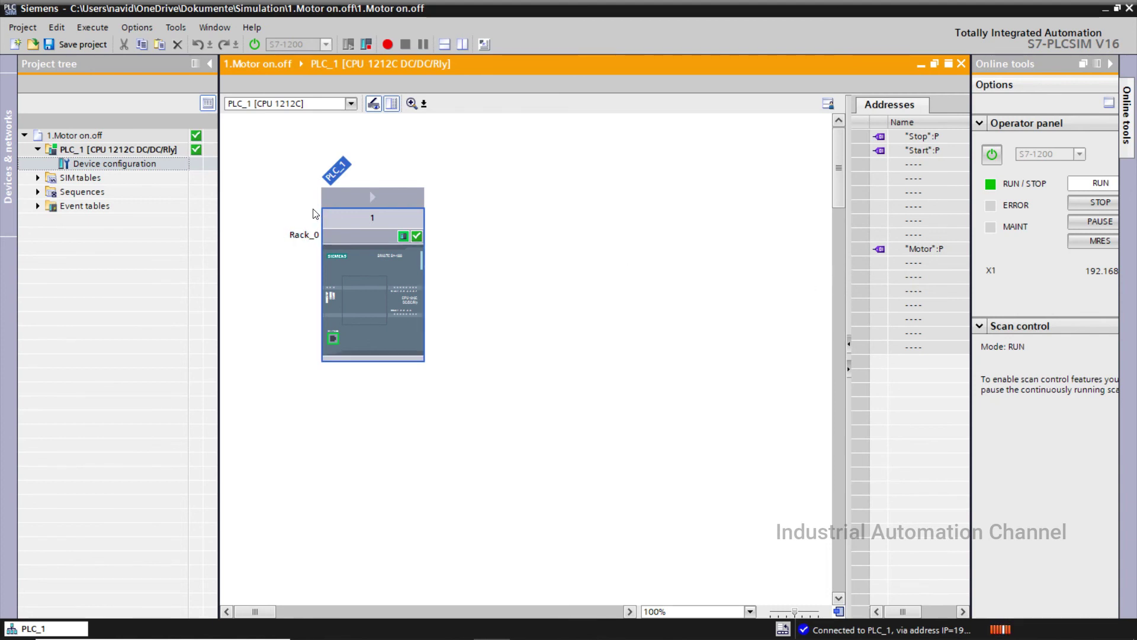
pyautogui.click(37, 151)
# - Open SIM table_1 and load all project tags into it
pyautogui.click(38, 165)
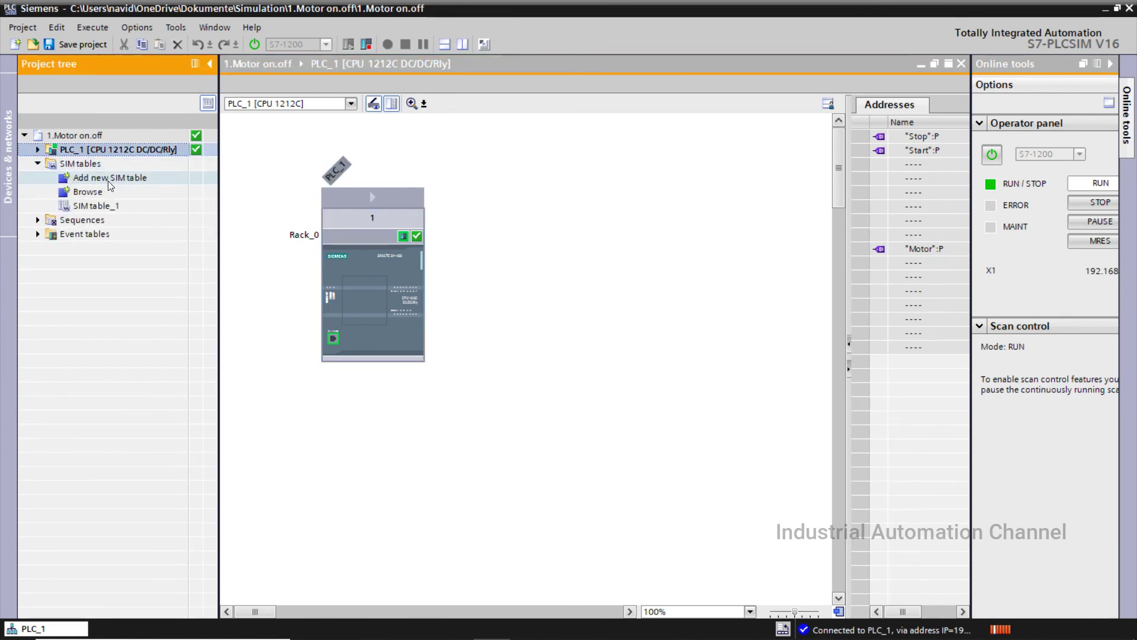
pyautogui.click(126, 206)
pyautogui.doubleClick(126, 206)
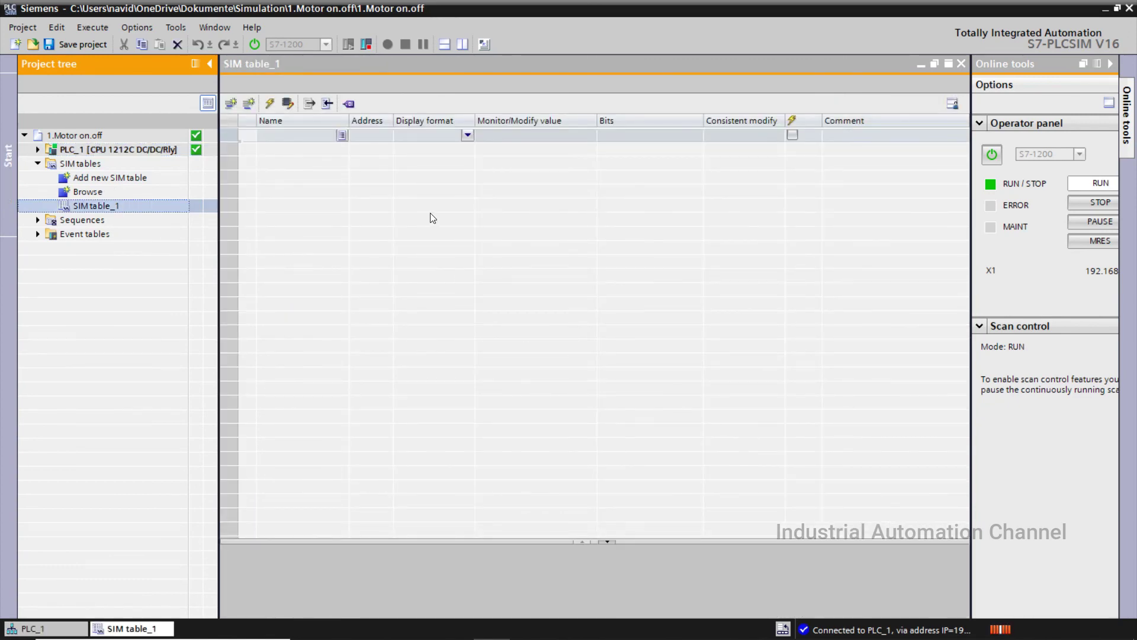
pyautogui.click(350, 104)
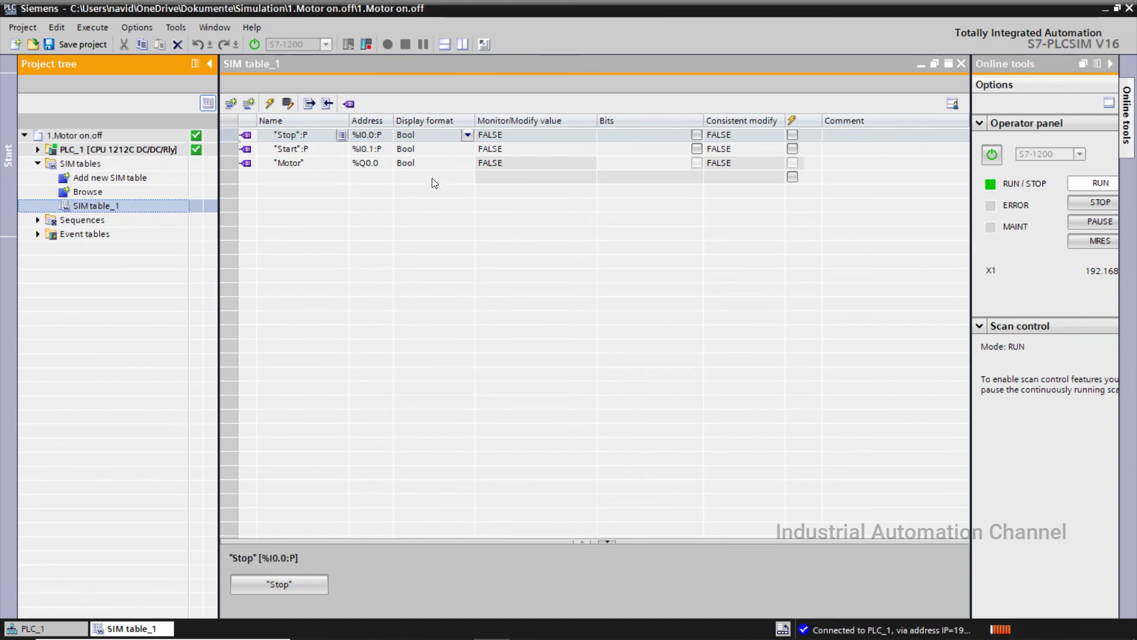
# - Restore the simulator to a smaller window and narrow its project tree and online tools to give SIM table_1 more room
pyautogui.moveTo(614, 15); pyautogui.dragTo(698, 82)
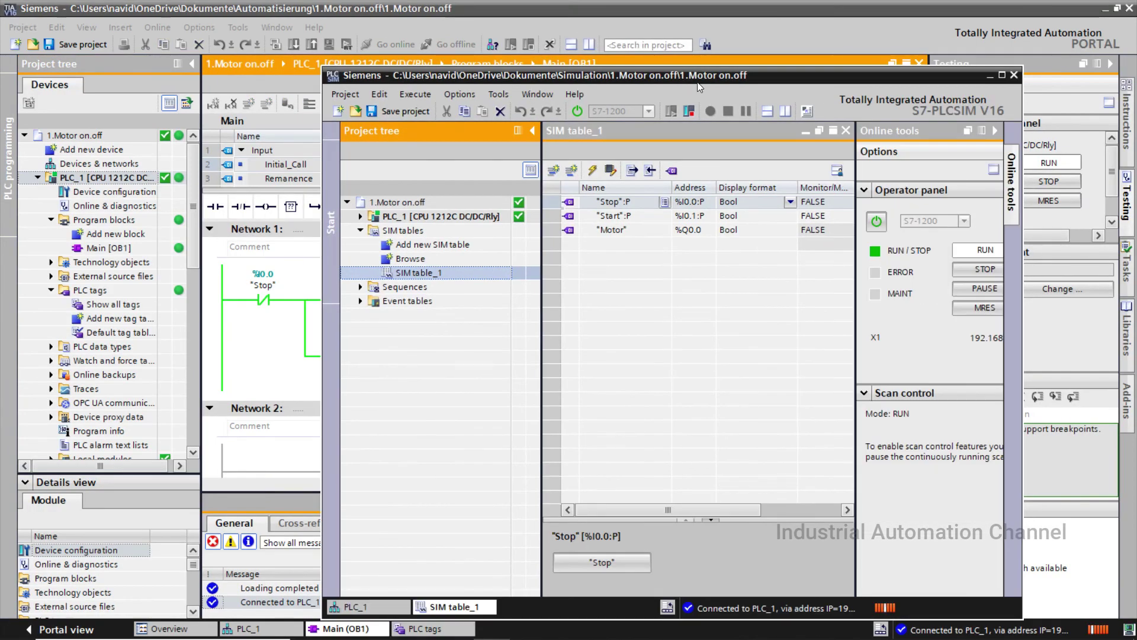
pyautogui.moveTo(670, 510)
pyautogui.mouseDown()
pyautogui.moveTo(702, 506)
pyautogui.moveTo(685, 507)
pyautogui.mouseUp()
pyautogui.moveTo(542, 312); pyautogui.dragTo(473, 312)
pyautogui.moveTo(858, 300); pyautogui.dragTo(910, 306)
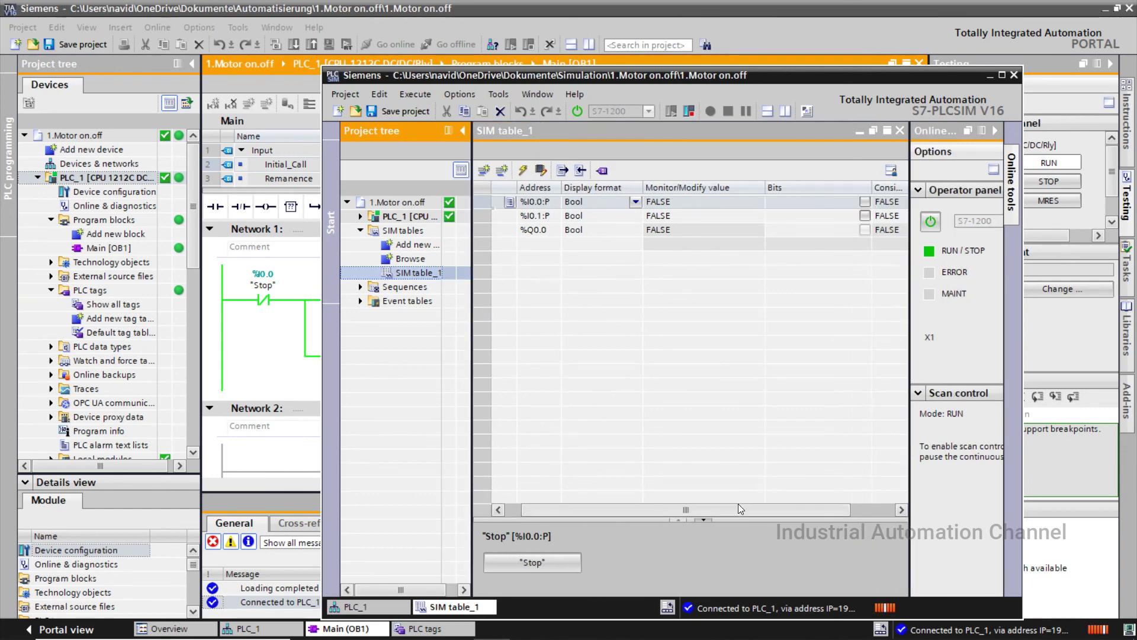
# - Narrow the SIM table columns so the tag values fit, and place the simulator window clear of Network 1
pyautogui.moveTo(767, 188); pyautogui.dragTo(612, 184)
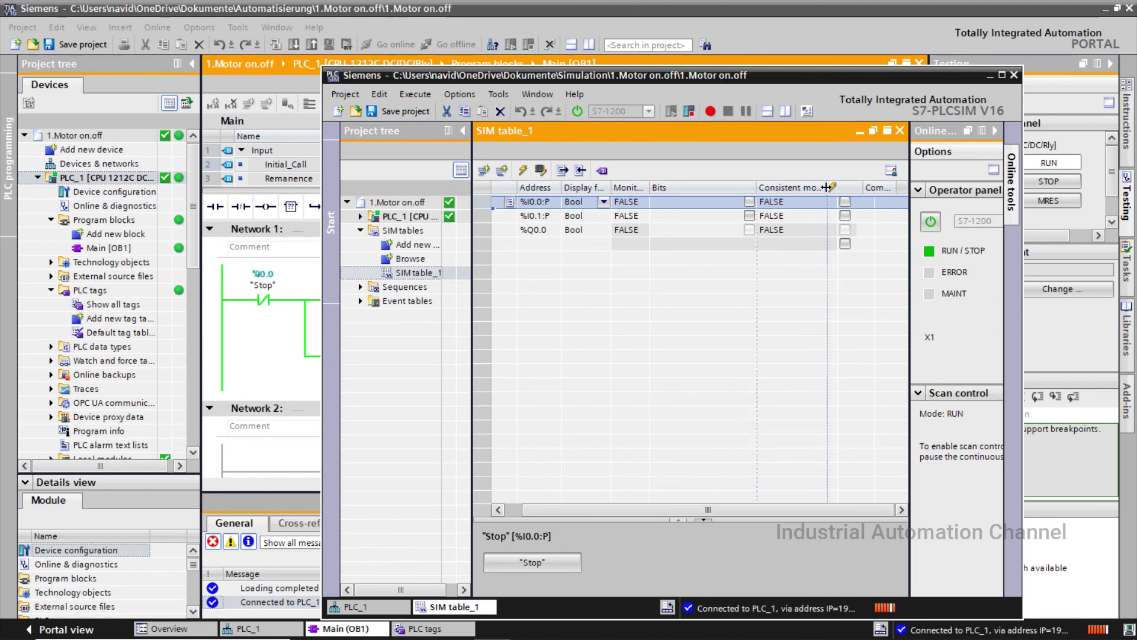
pyautogui.moveTo(839, 187); pyautogui.dragTo(804, 187)
pyautogui.moveTo(755, 69); pyautogui.dragTo(922, 342)
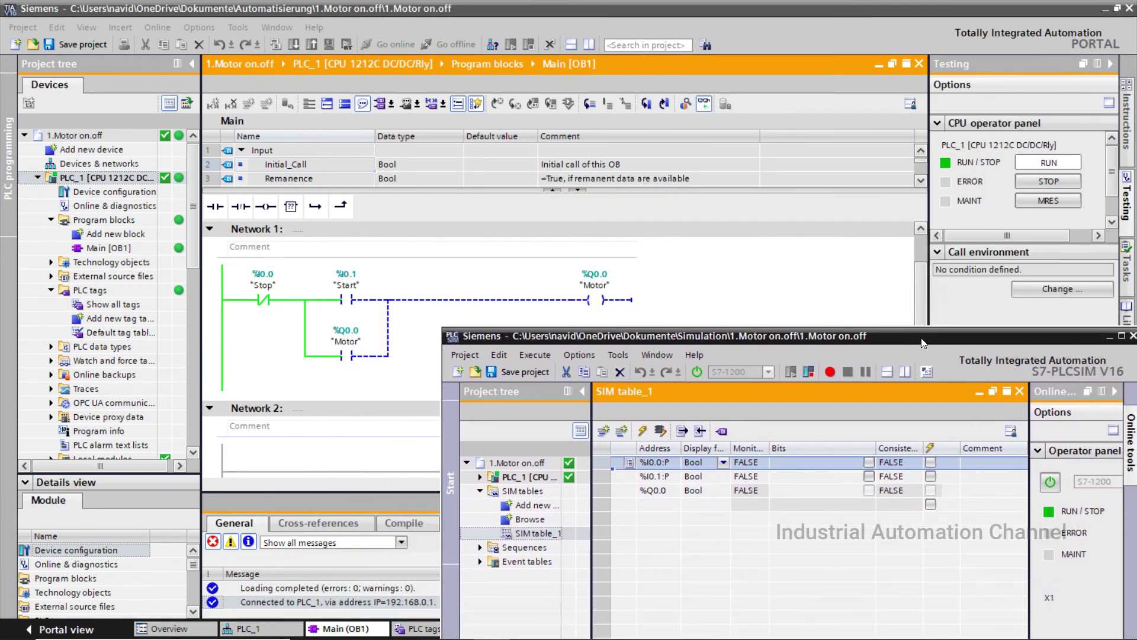
pyautogui.moveTo(922, 342); pyautogui.dragTo(969, 356)
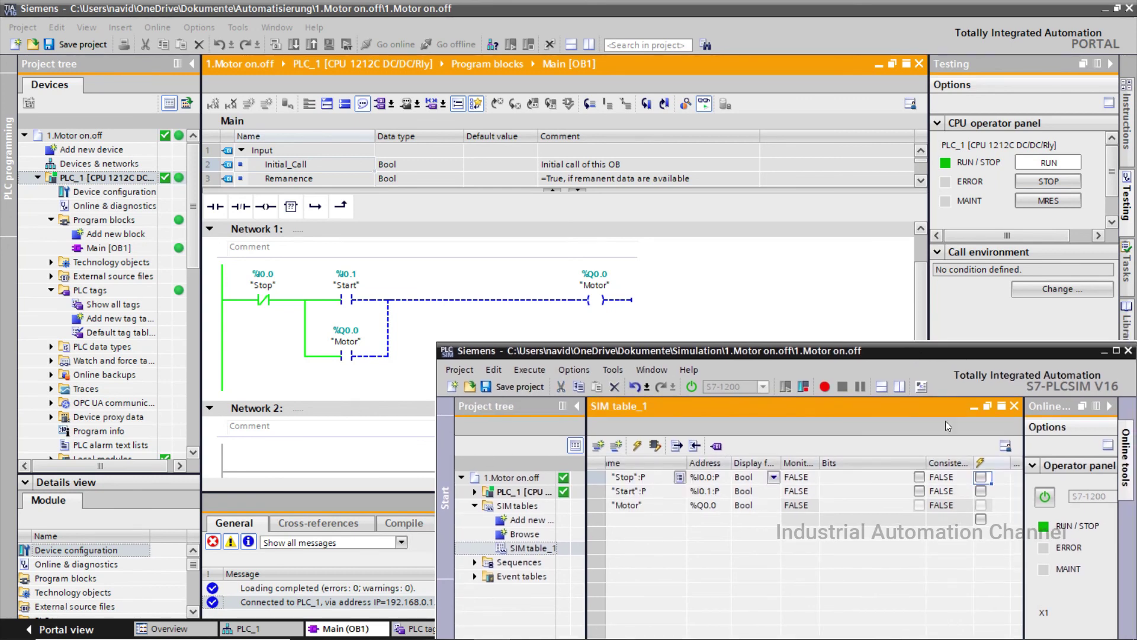
# - Switch the simulated Stop input %I0.0 on and back off to test its contact in the ladder
pyautogui.click(920, 478)
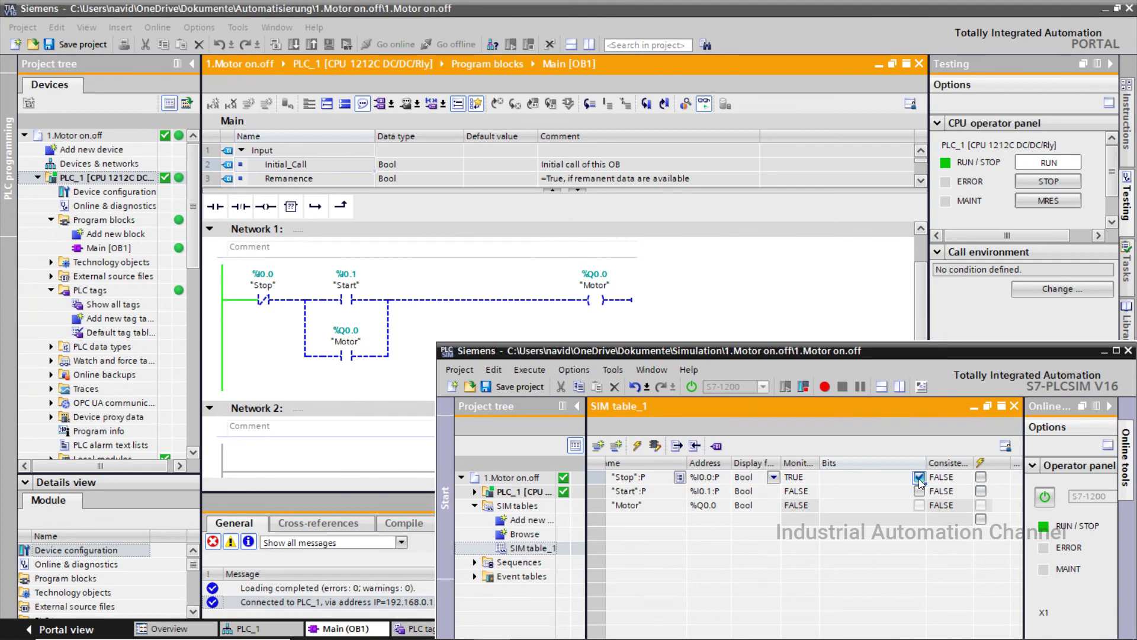
pyautogui.click(918, 478)
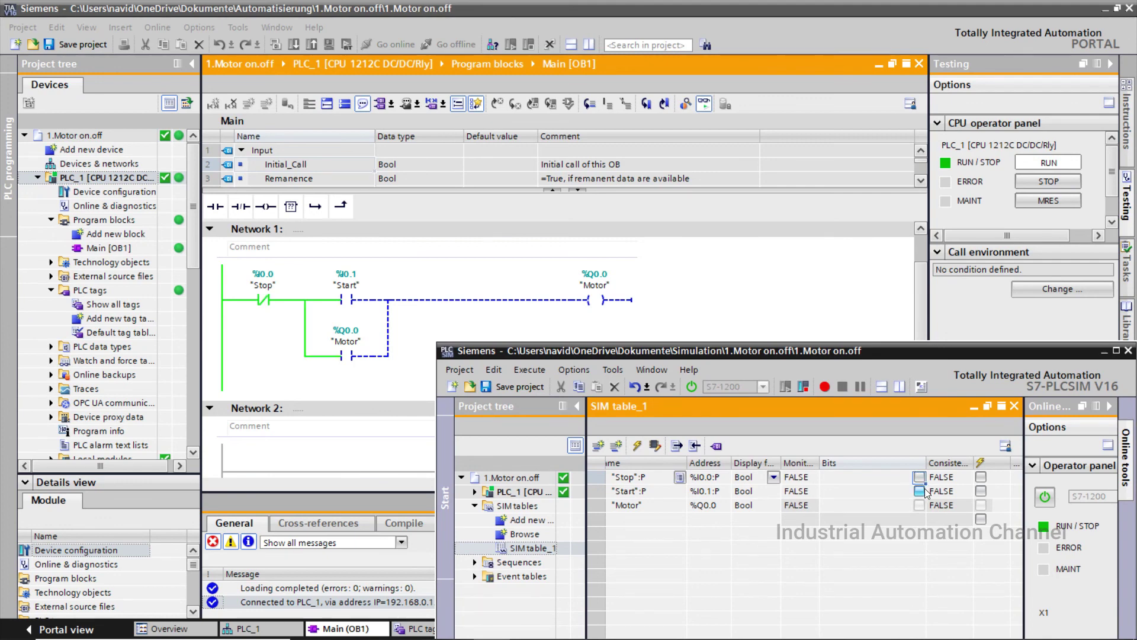
# - Switch the Start input %I0.1 on and off to latch the motor, and operate the Stop input to test switching it off
pyautogui.click(920, 491)
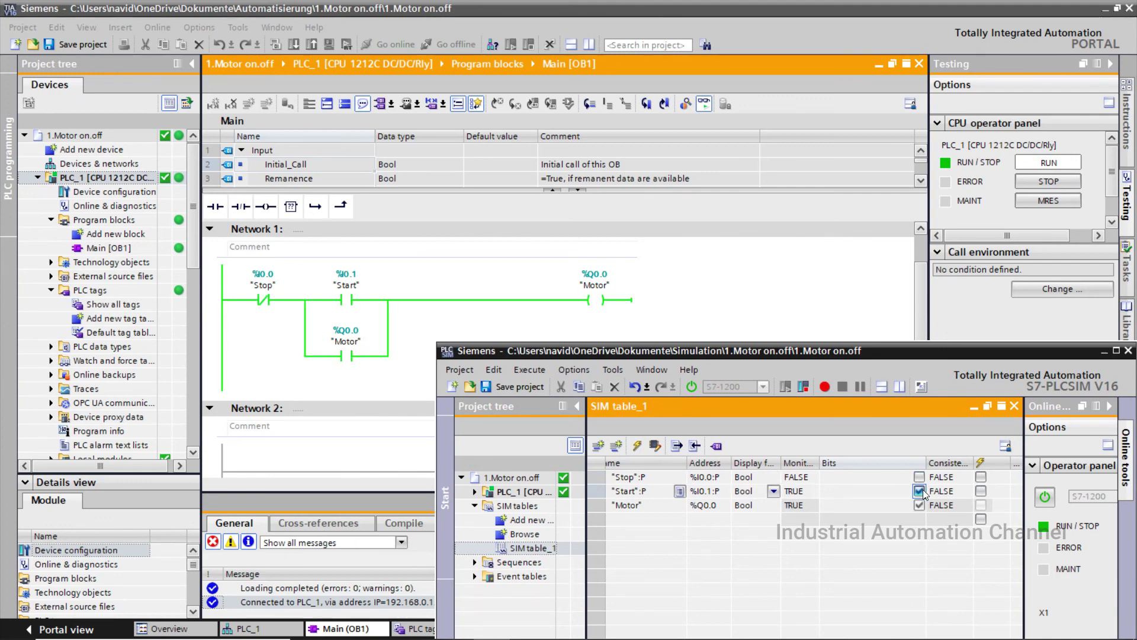
pyautogui.click(922, 490)
pyautogui.click(919, 477)
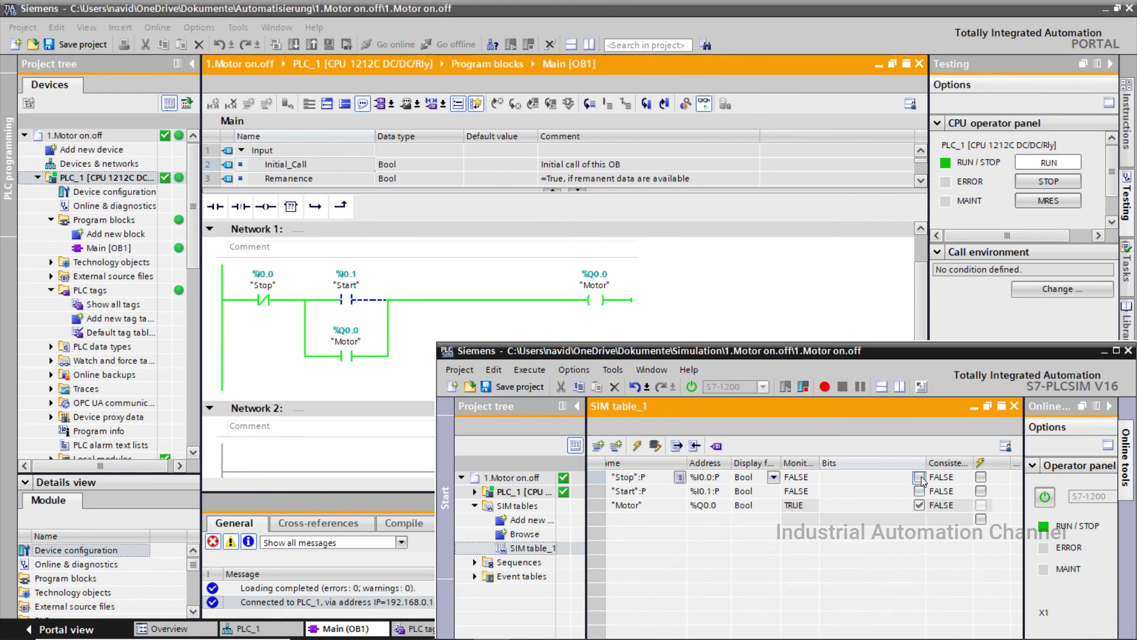